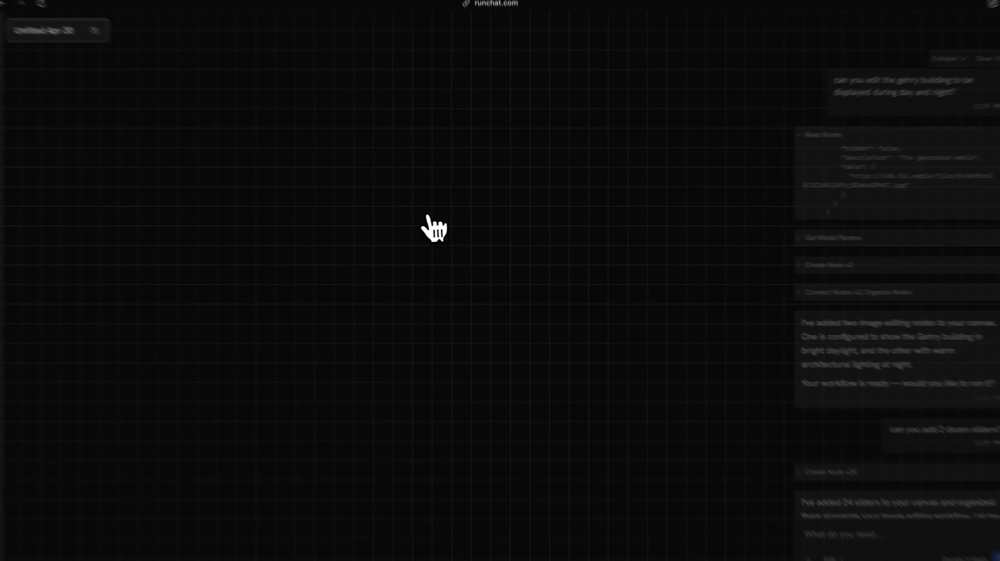
- Drag the wavy Gehry building thumbnail from the Gallery onto the canvas as an image node
click(49, 98)
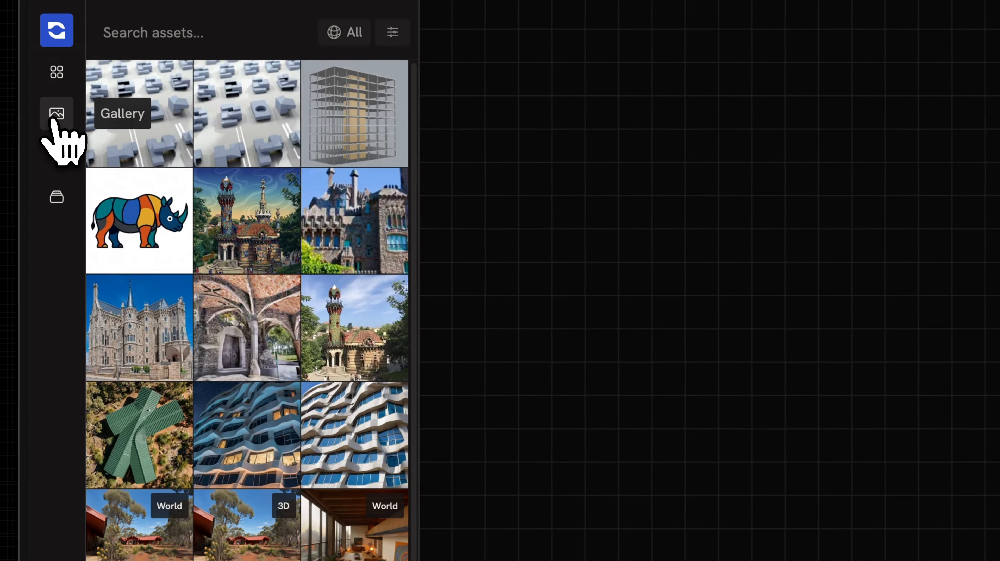
mouse_move(355, 435)
mouse_down()
mouse_move(752, 163)
mouse_move(438, 156)
mouse_up()
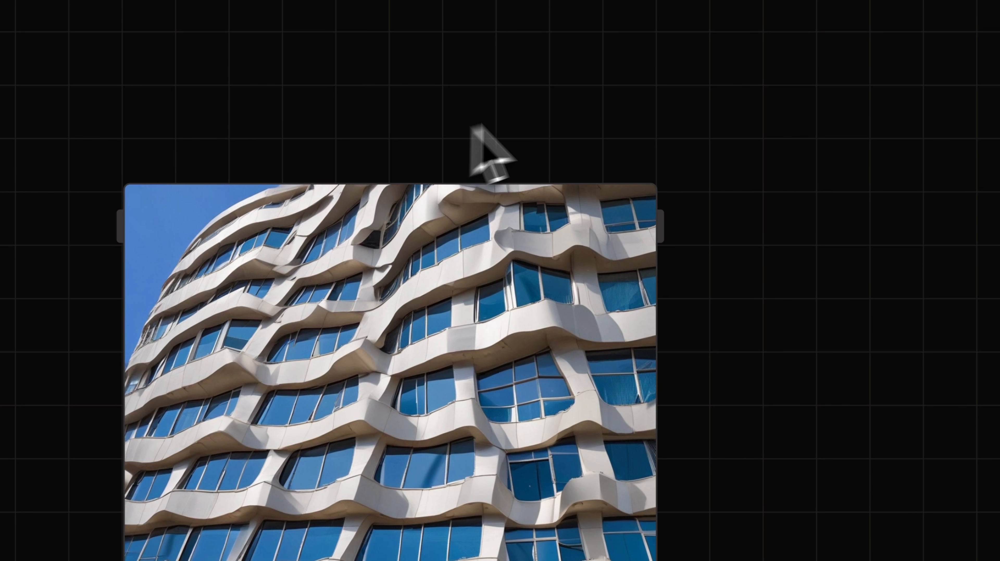
click(267, 435)
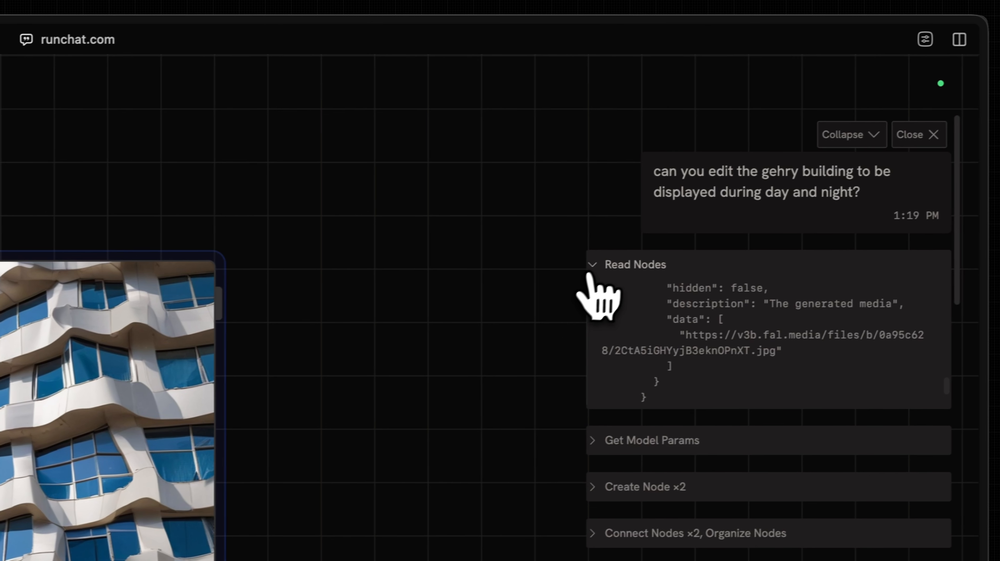
- Collapse Read Nodes and expand the Get Model Params step to read its details
click(896, 225)
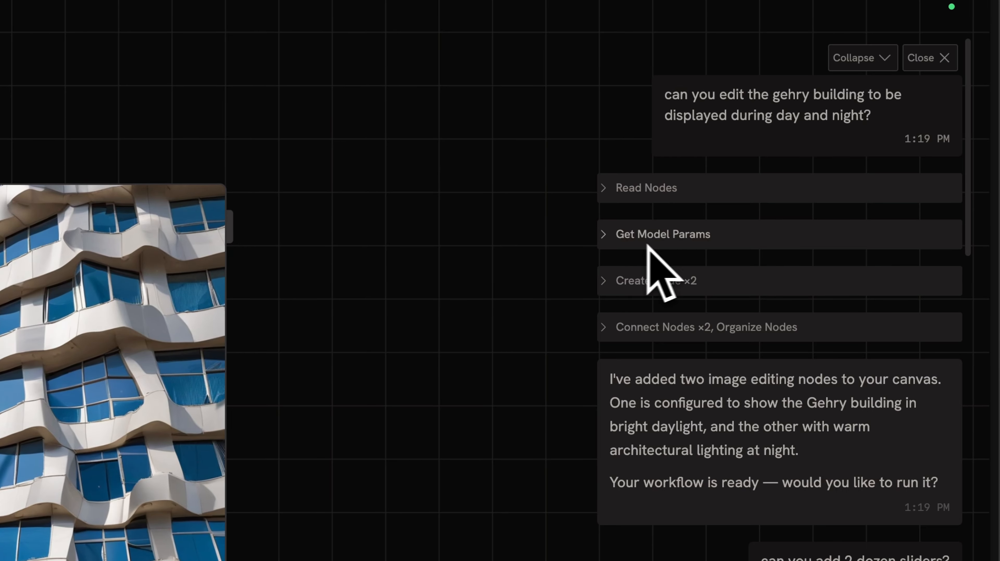
click(695, 241)
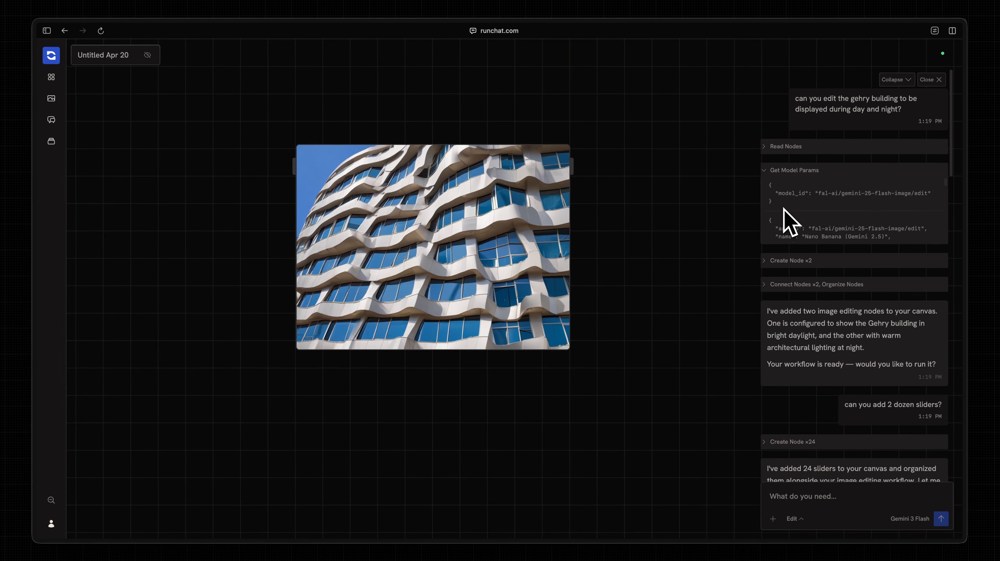
scroll(690, 304, down, 1)
scroll(815, 205, down, 3)
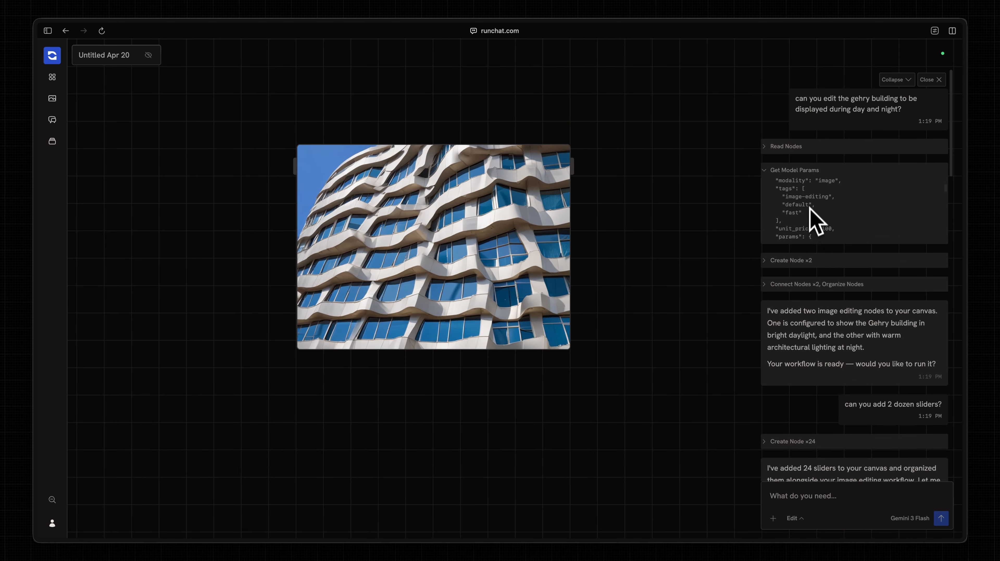
scroll(810, 205, down, 8)
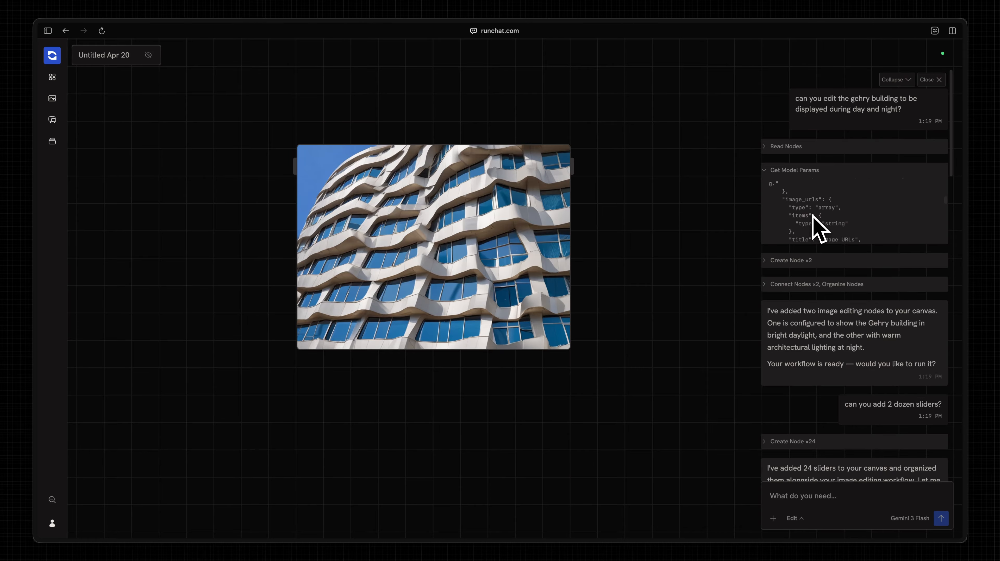
scroll(812, 214, up, 15)
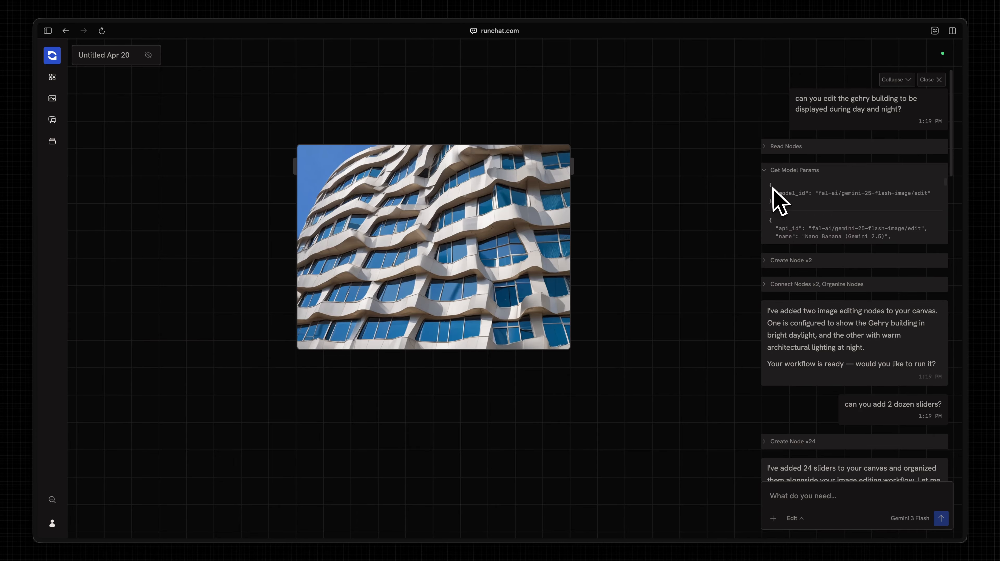
- Toggle the Read Nodes and Get Model Params rows in the chat to review them
click(787, 171)
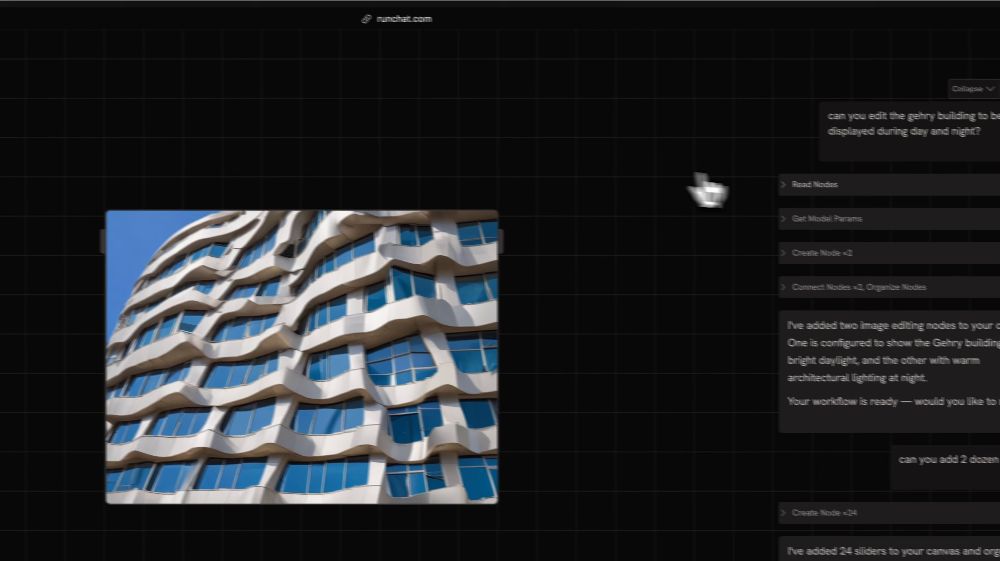
click(817, 185)
click(764, 176)
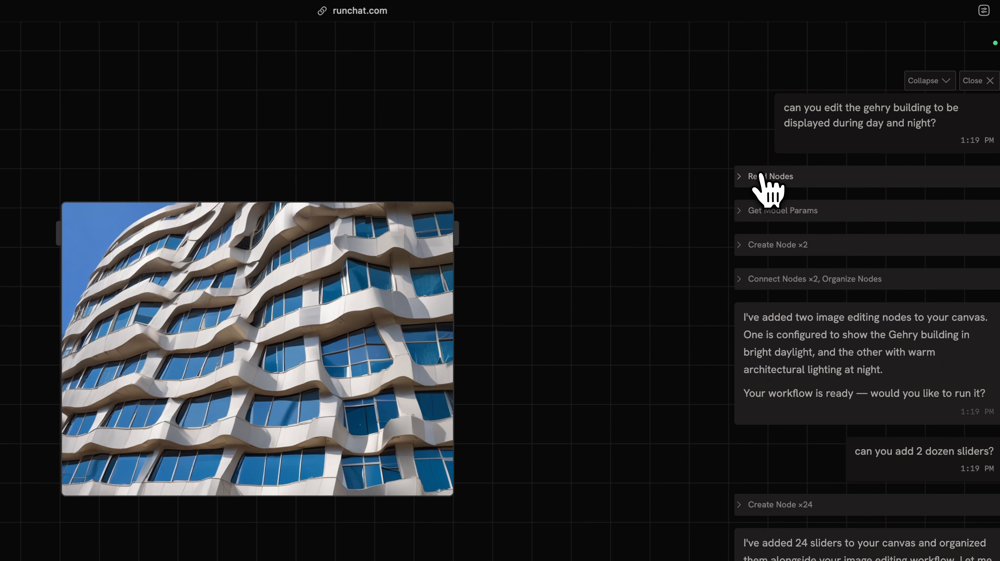
click(643, 231)
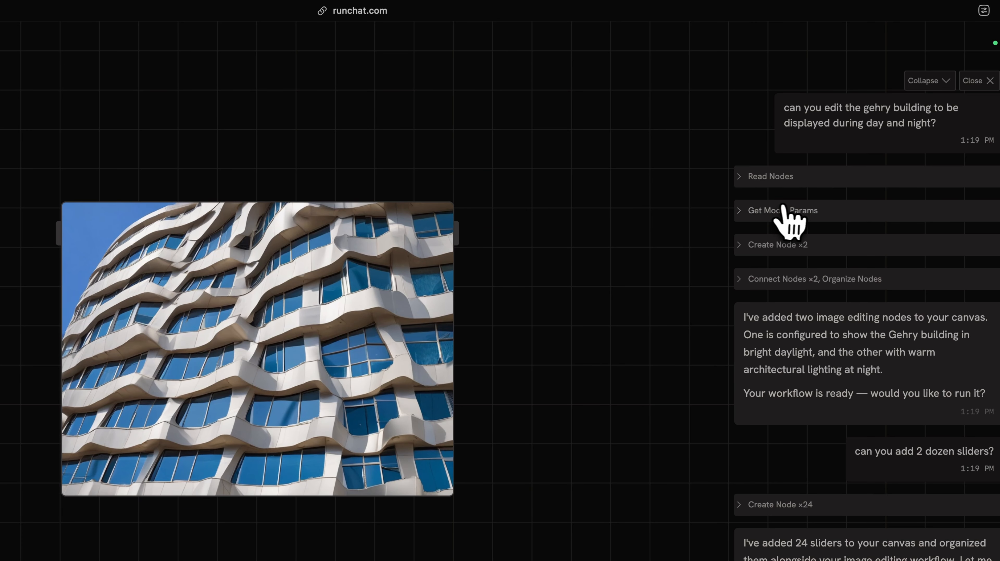
click(776, 211)
click(776, 211)
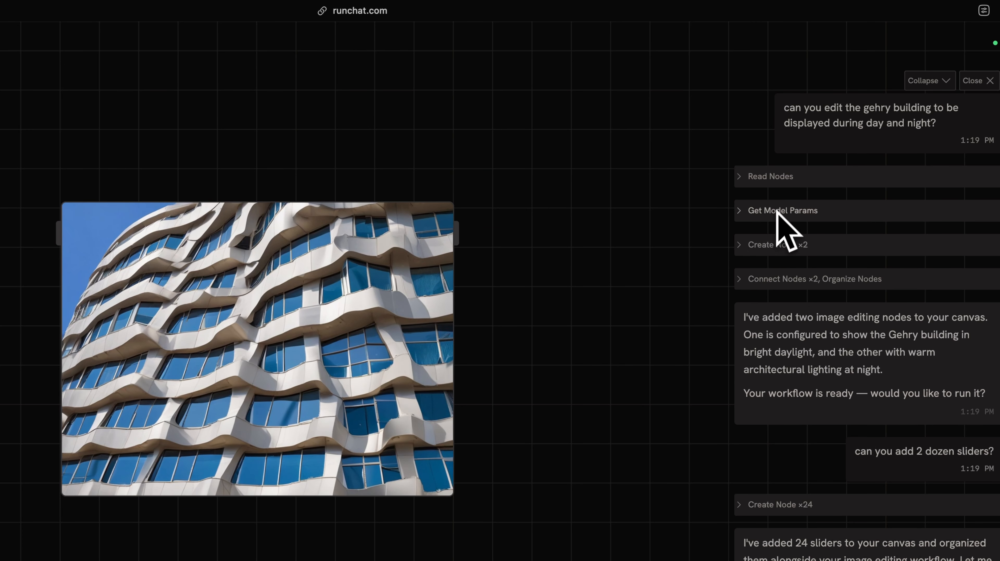
click(662, 250)
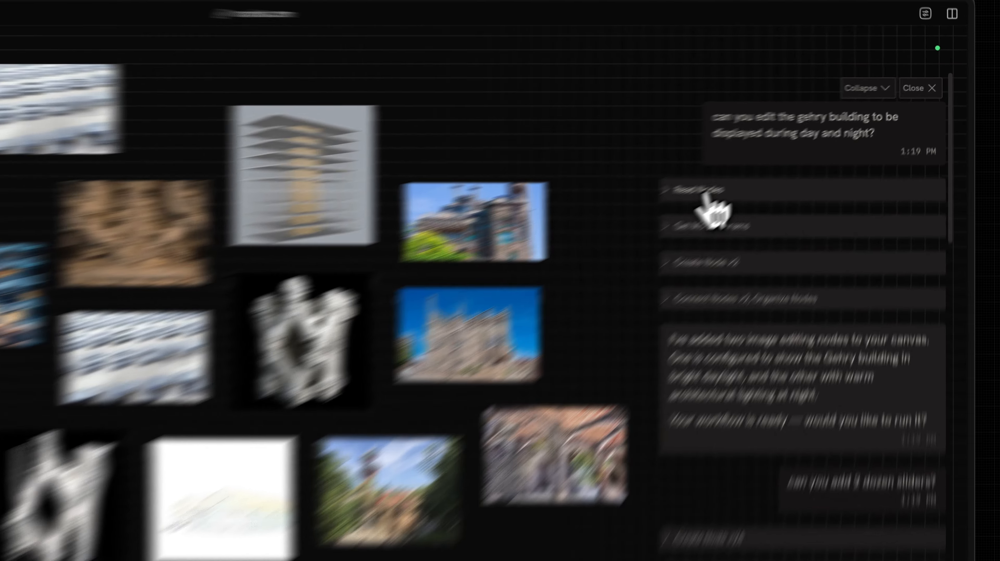
- Expand the Read Nodes step and scroll through the canvas node JSON it read
click(801, 148)
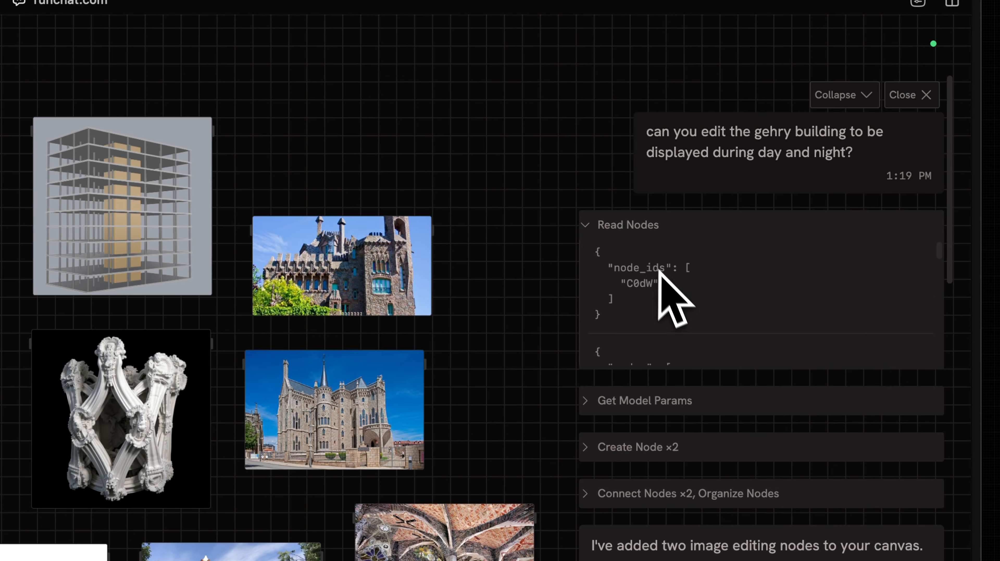
scroll(641, 299, down, 2)
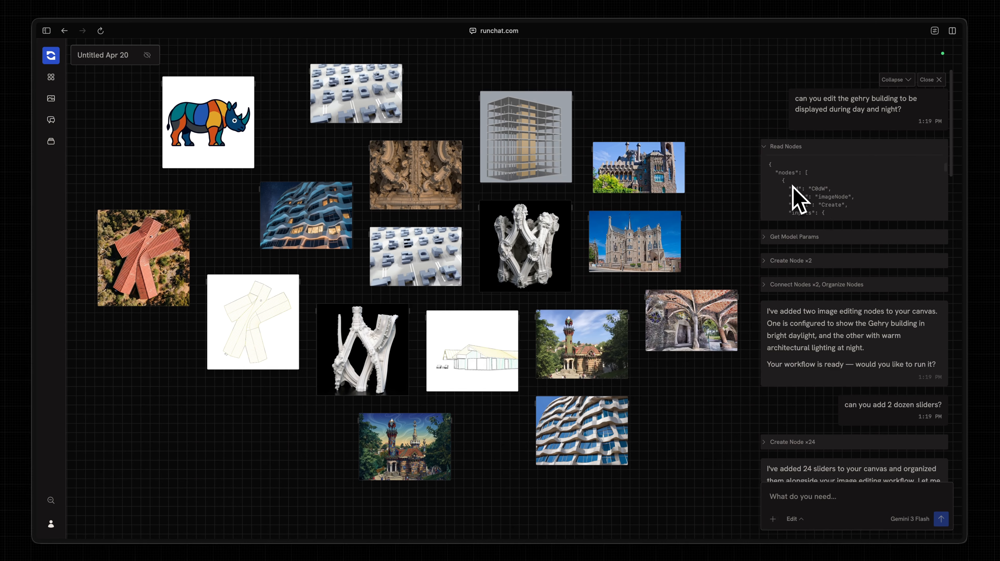
scroll(797, 198, down, 3)
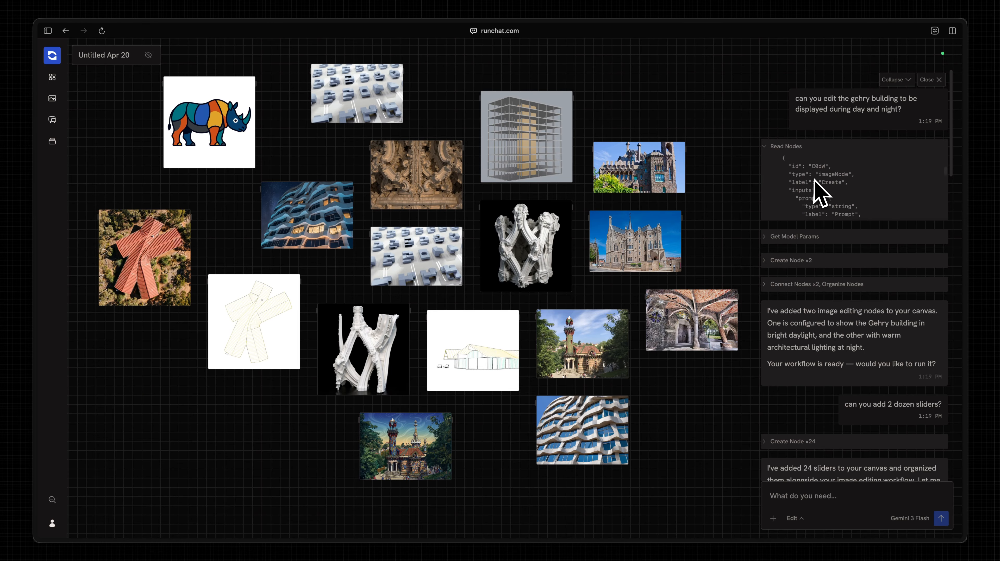
scroll(812, 201, down, 3)
scroll(805, 187, down, 5)
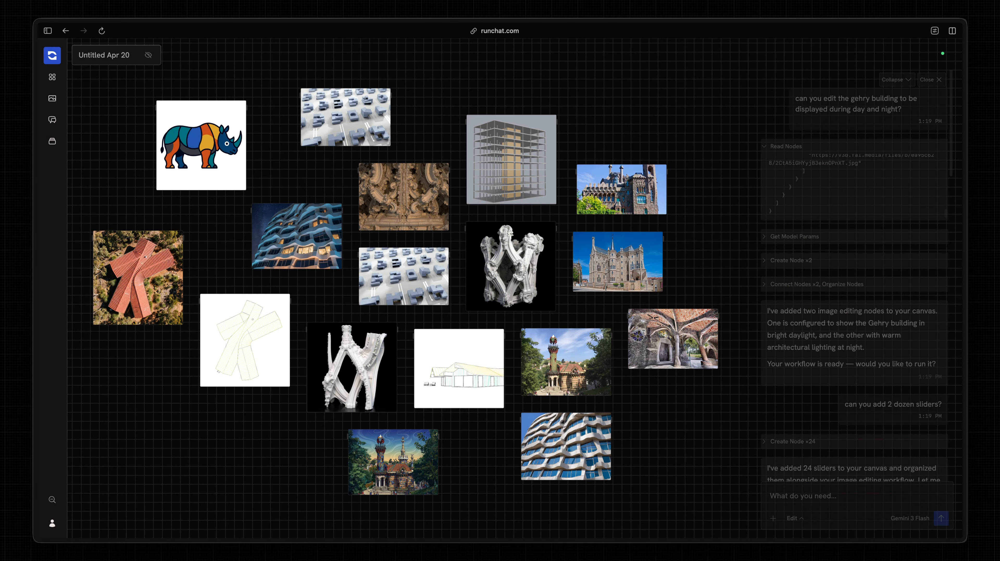
scroll(405, 291, down, 1)
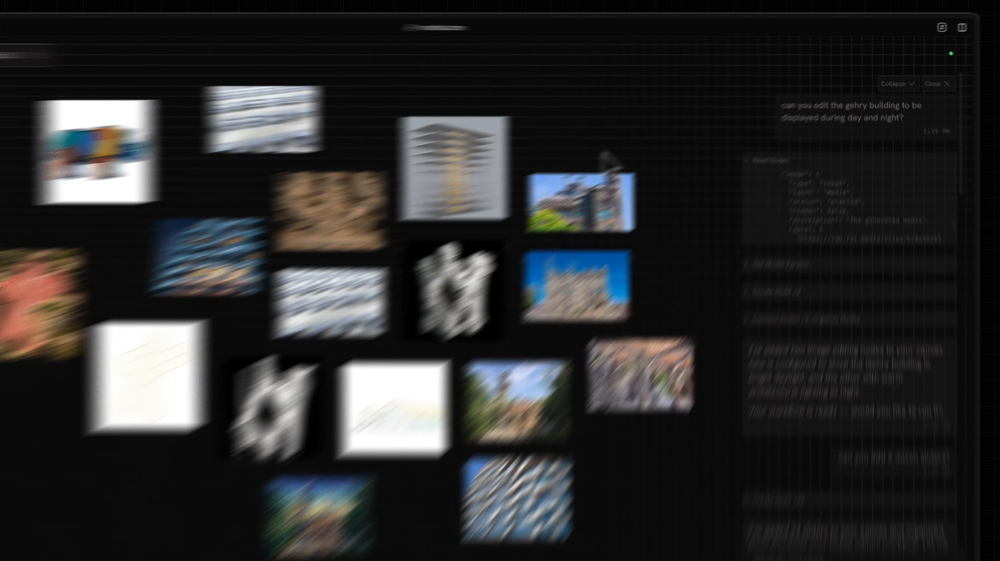
scroll(700, 218, down, 1)
scroll(701, 219, right, 3)
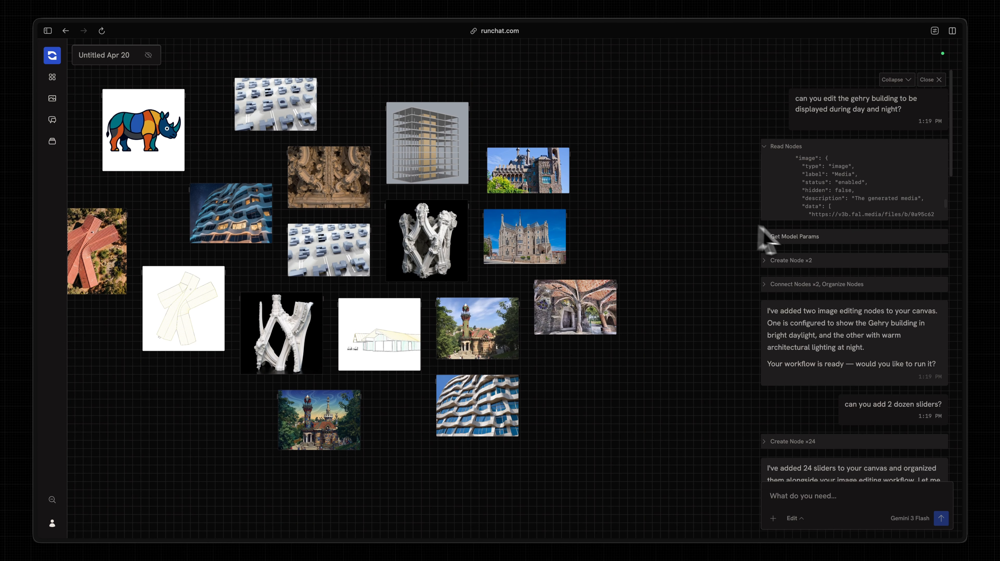
- Expand Create Node ×2 to show the Daytime Edit node's bright-daylight, clear-blue-sky prompt
click(796, 261)
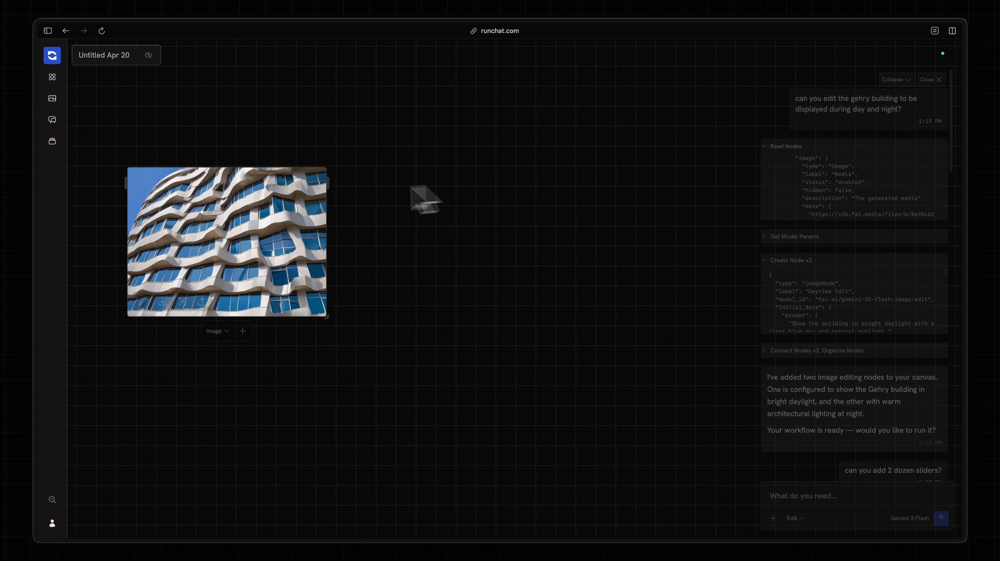
mouse_move(237, 241)
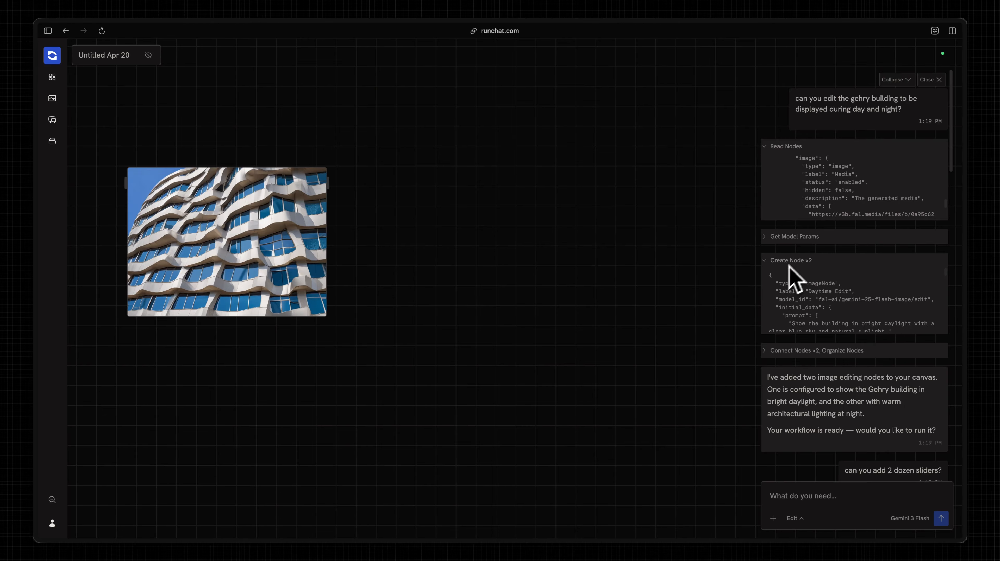
scroll(789, 290, down, 1)
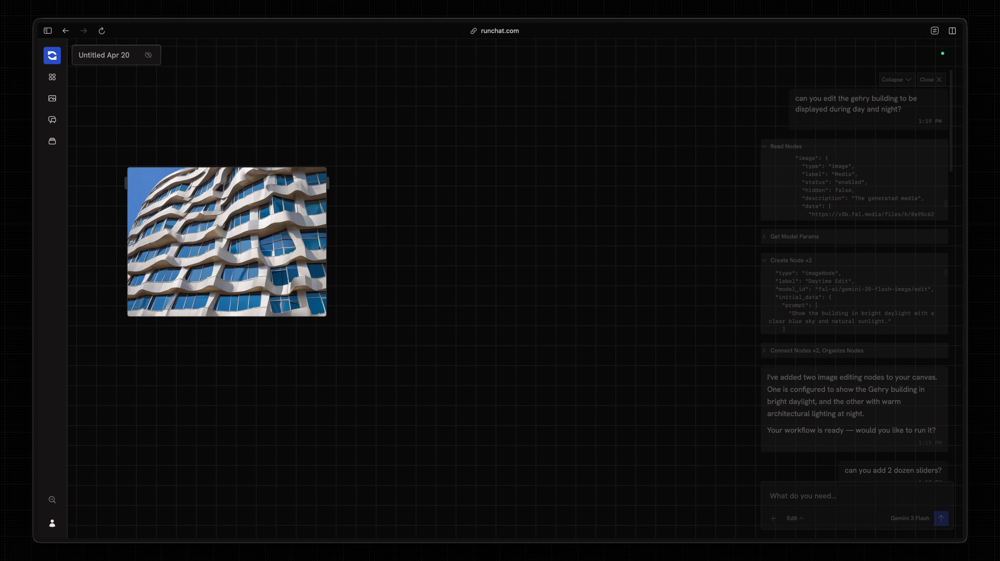
- Add a Nano Banana image-edit node and review Connect Nodes linking the photo to Image URLs
double_click(413, 200)
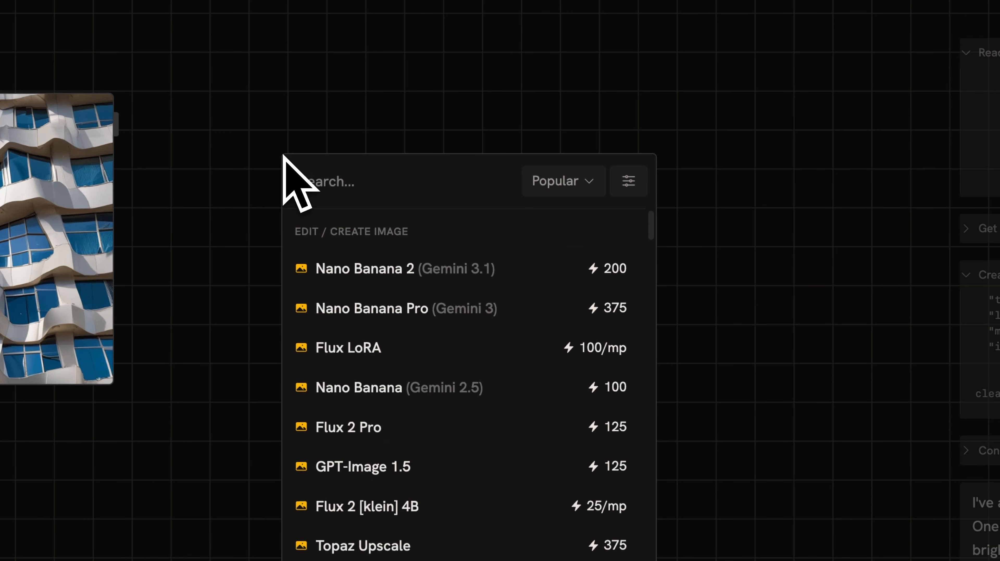
click(394, 384)
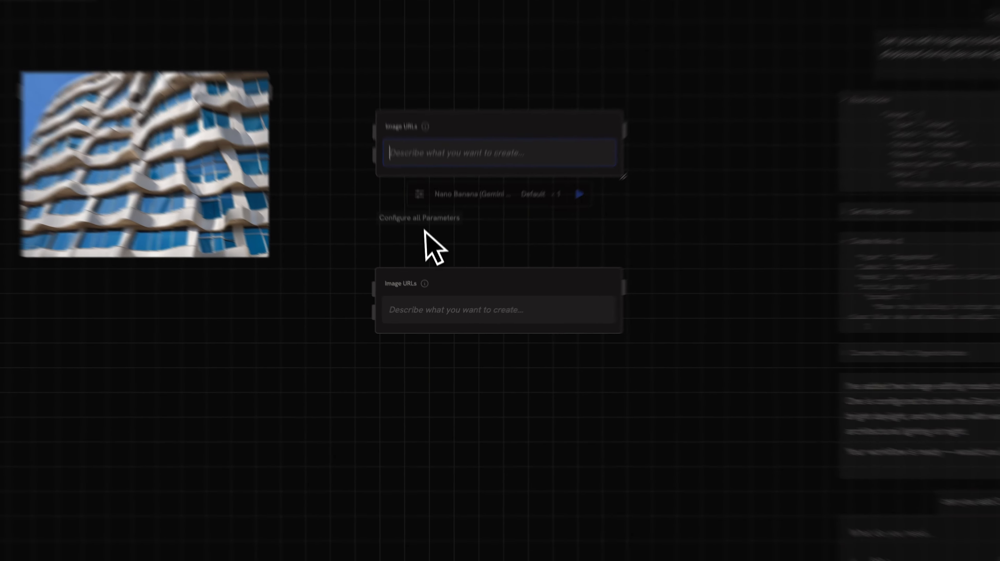
scroll(427, 243, up, 1)
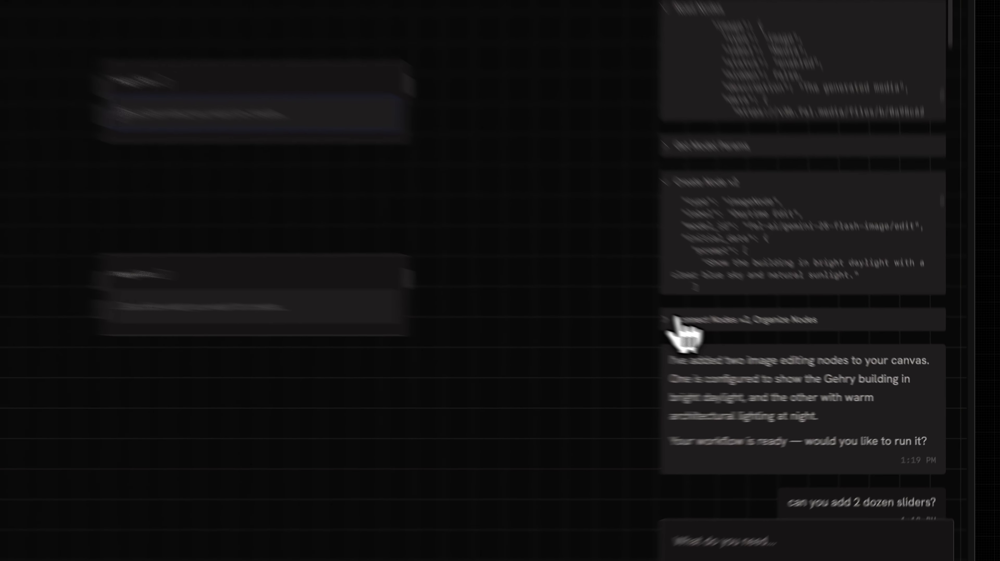
click(772, 350)
scroll(841, 319, down, 3)
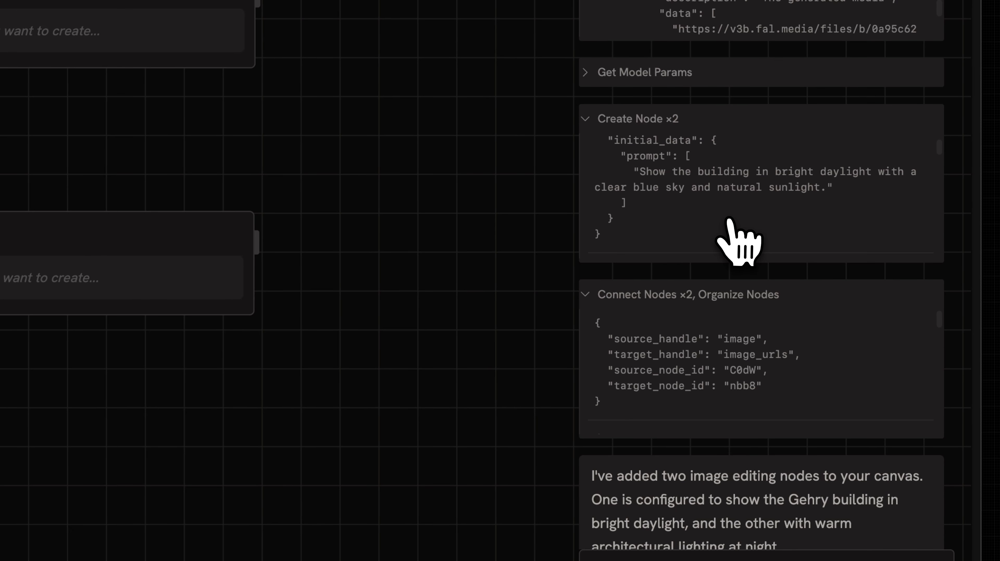
scroll(831, 389, down, 3)
scroll(706, 350, down, 5)
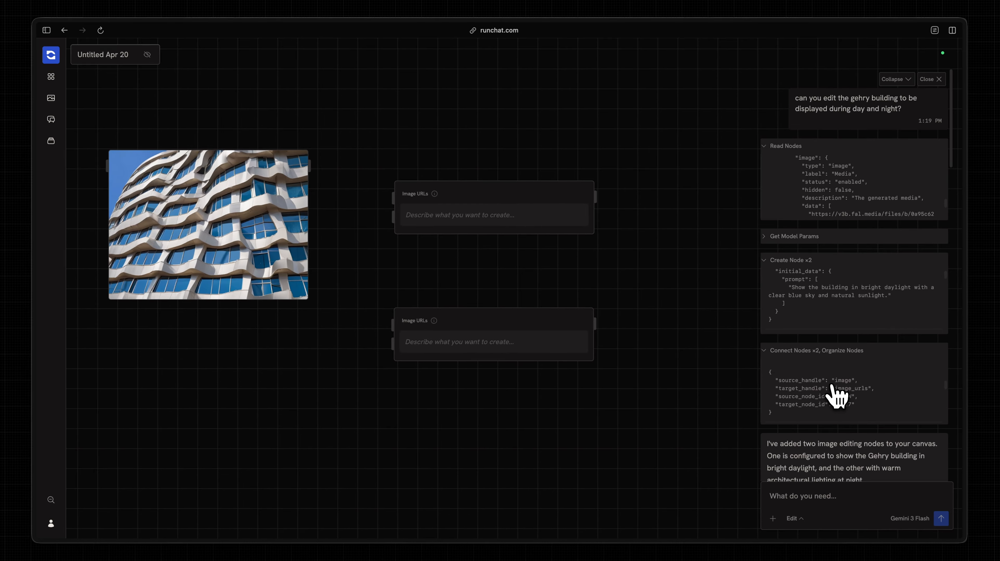
scroll(835, 330, down, 1)
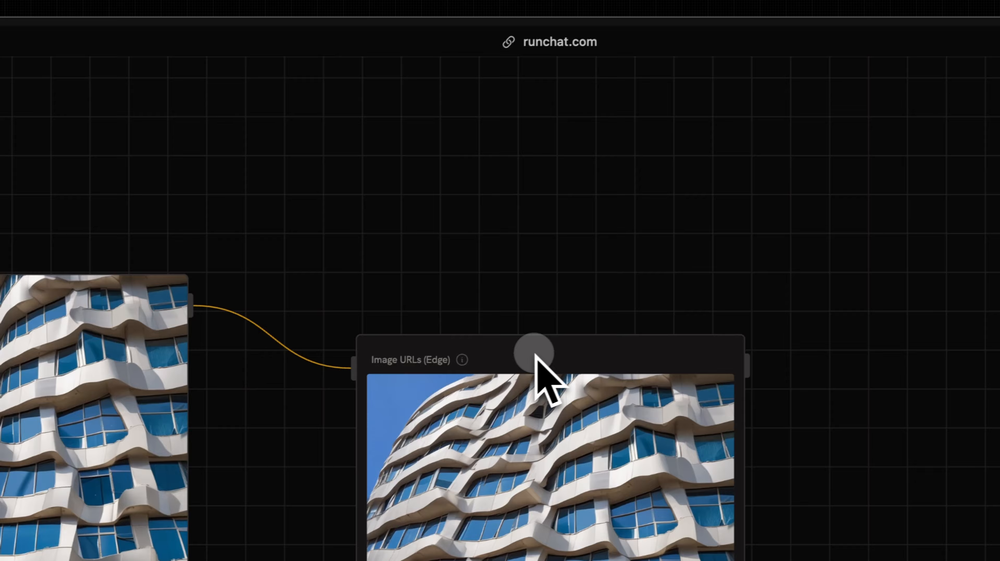
drag(758, 299, 746, 70)
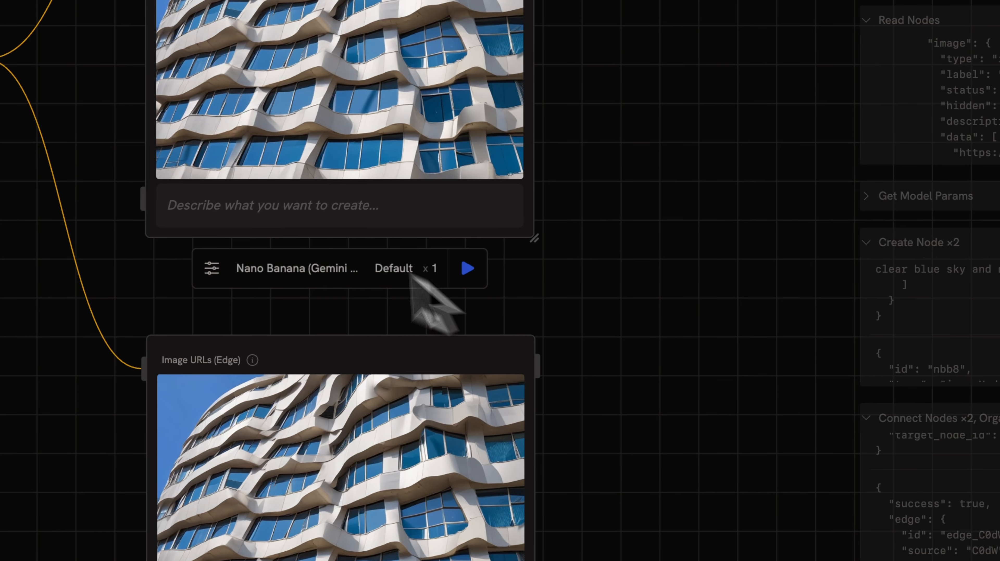
click(275, 205)
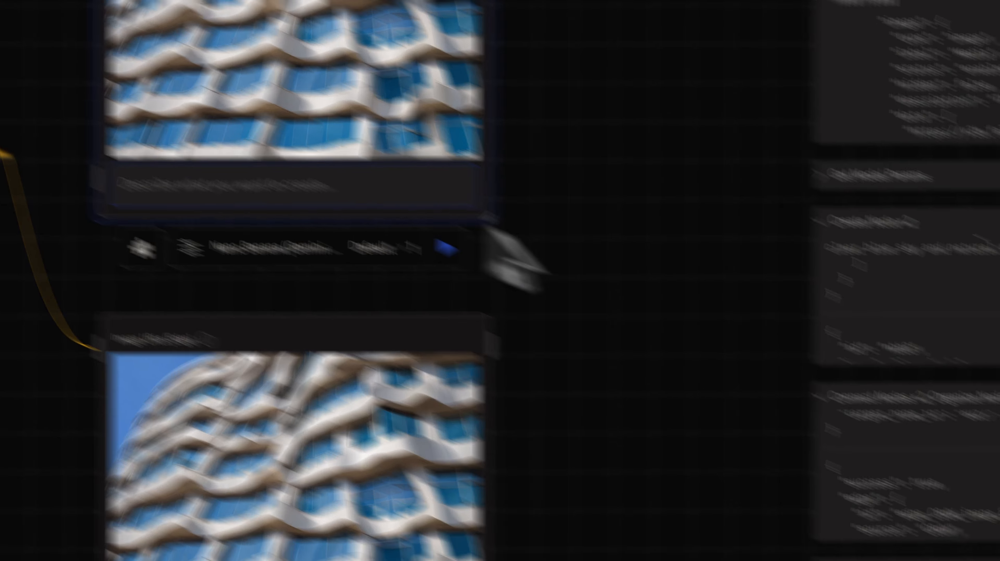
scroll(990, 490, down, 5)
scroll(970, 342, up, 2)
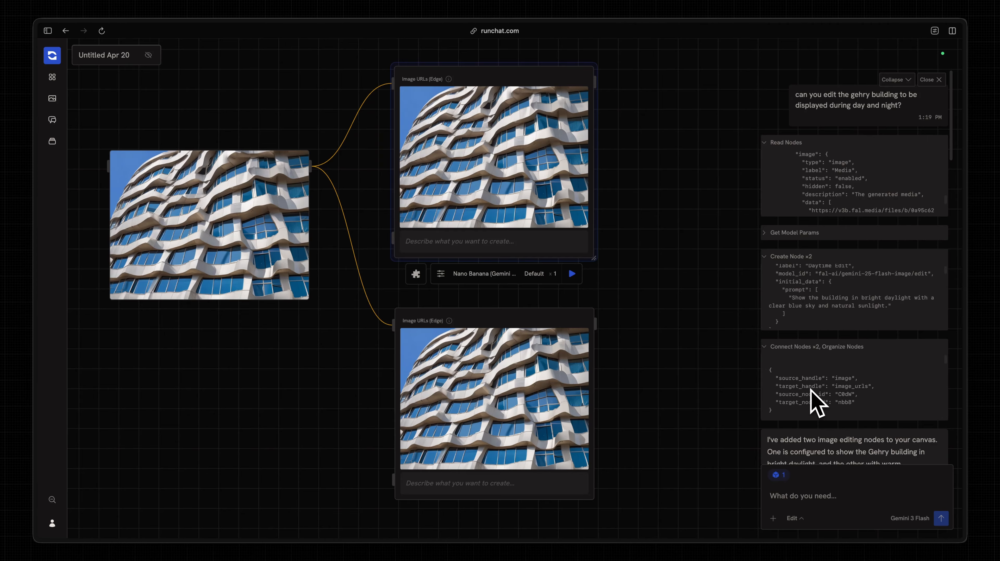
scroll(811, 389, up, 1)
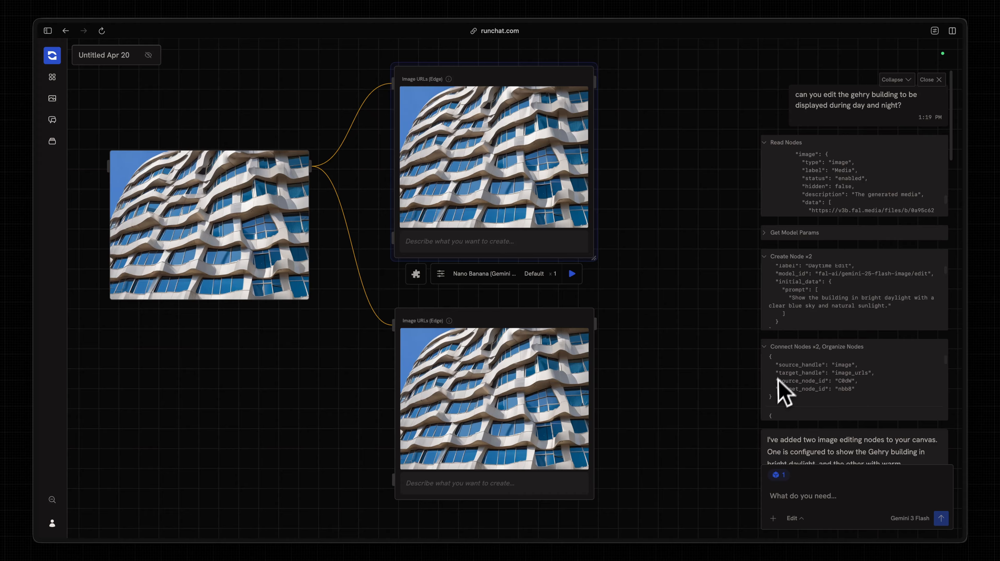
scroll(821, 388, down, 3)
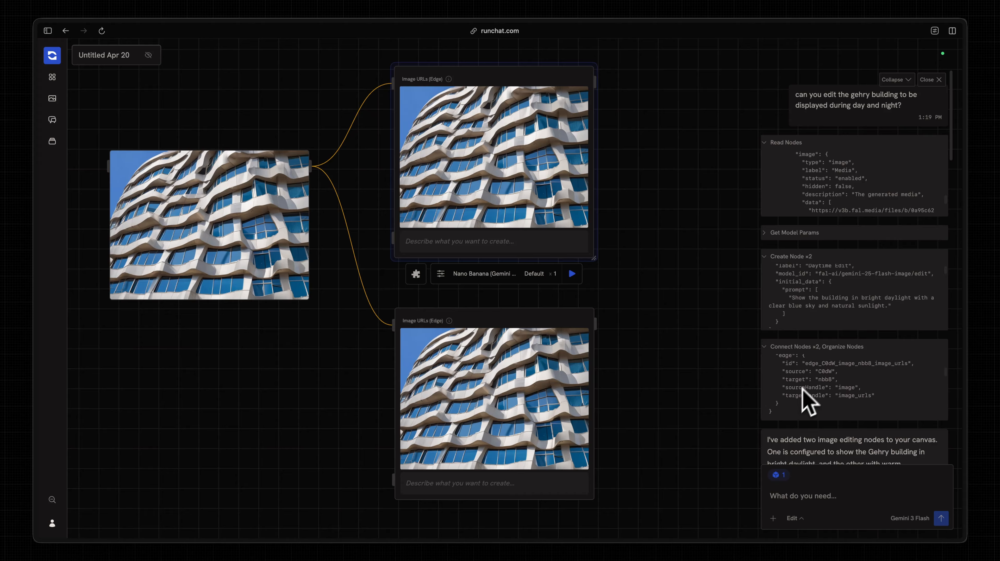
scroll(818, 389, down, 5)
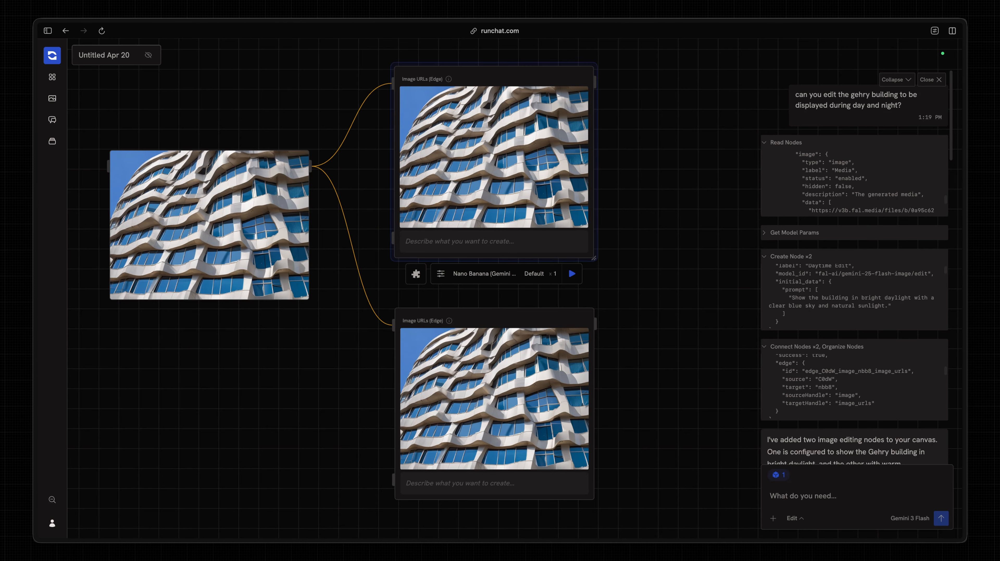
scroll(815, 387, down, 3)
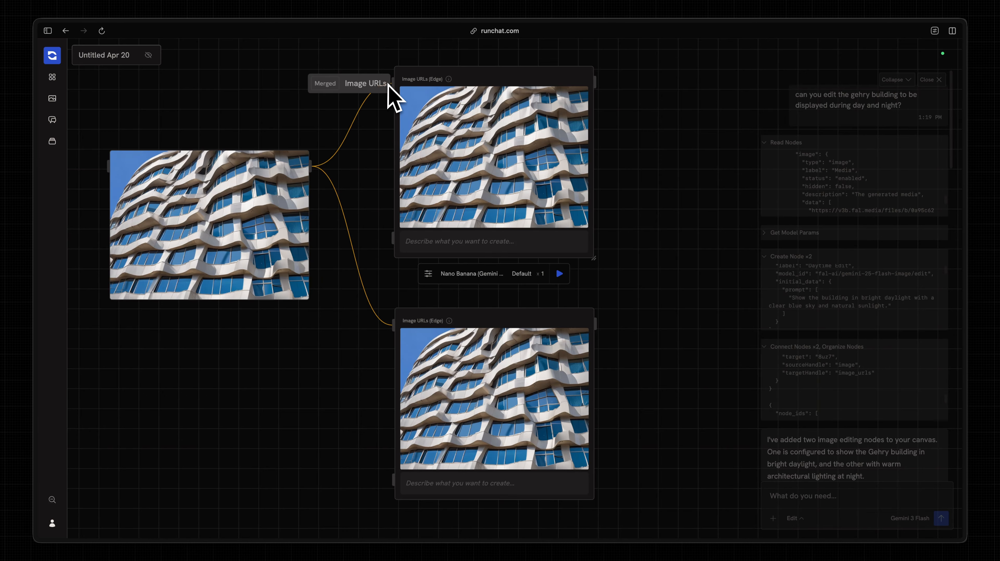
- Import the beige box render as a second image in the source node
scroll(291, 116, left, 1)
mouse_move(234, 252)
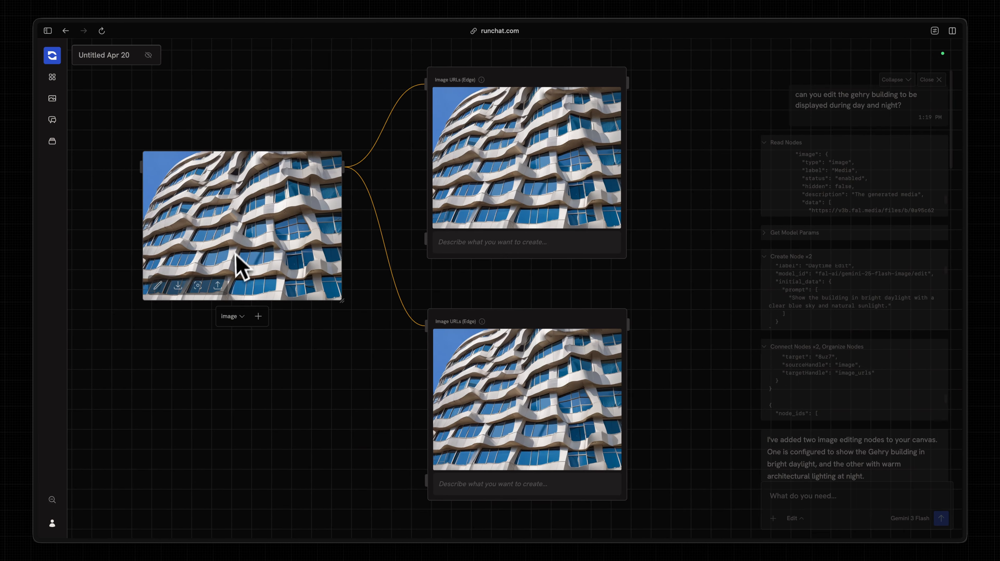
scroll(234, 252, up, 3)
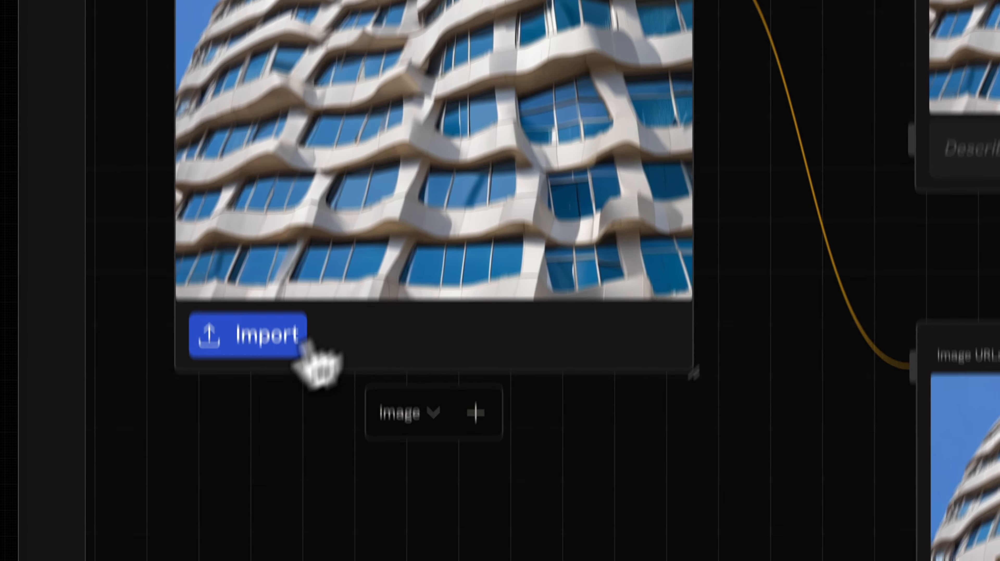
click(248, 397)
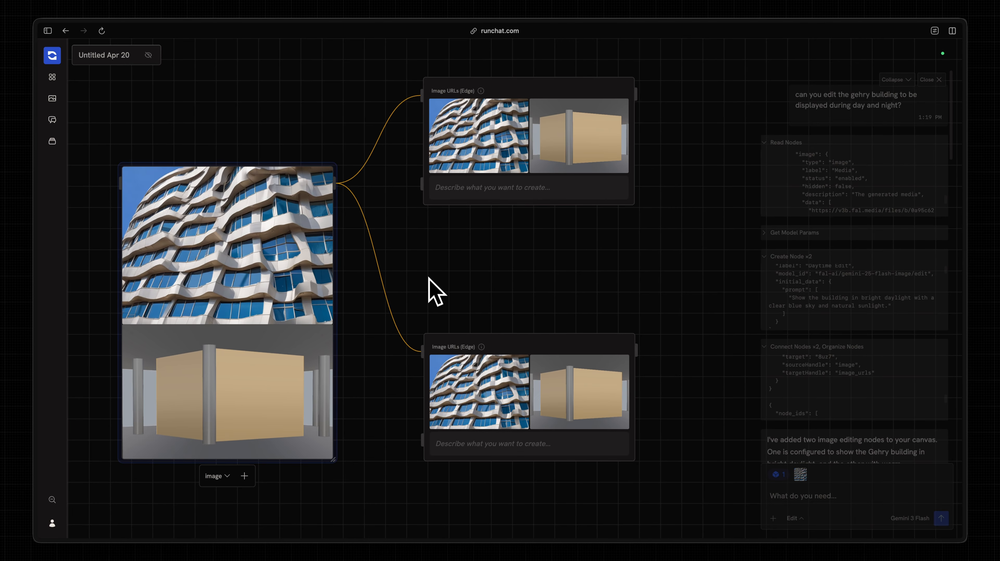
- Switch the lower edit node's Image URLs input from Merged to Each
mouse_move(420, 364)
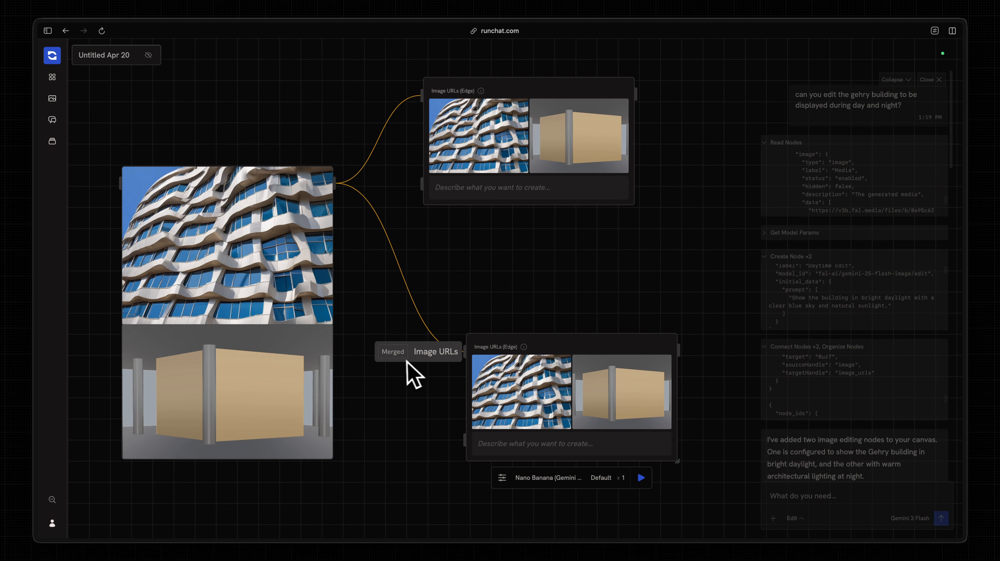
click(393, 352)
click(416, 436)
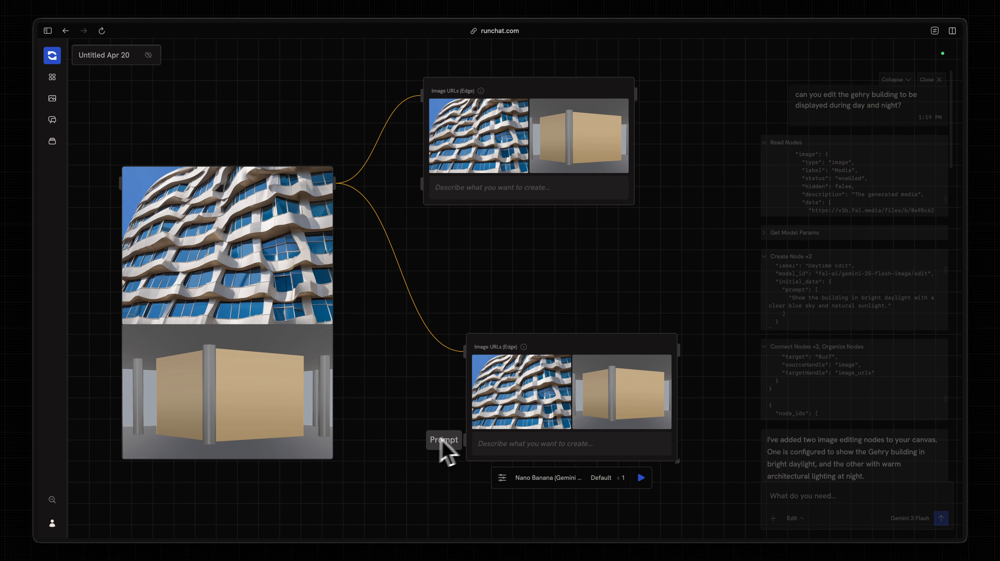
click(400, 352)
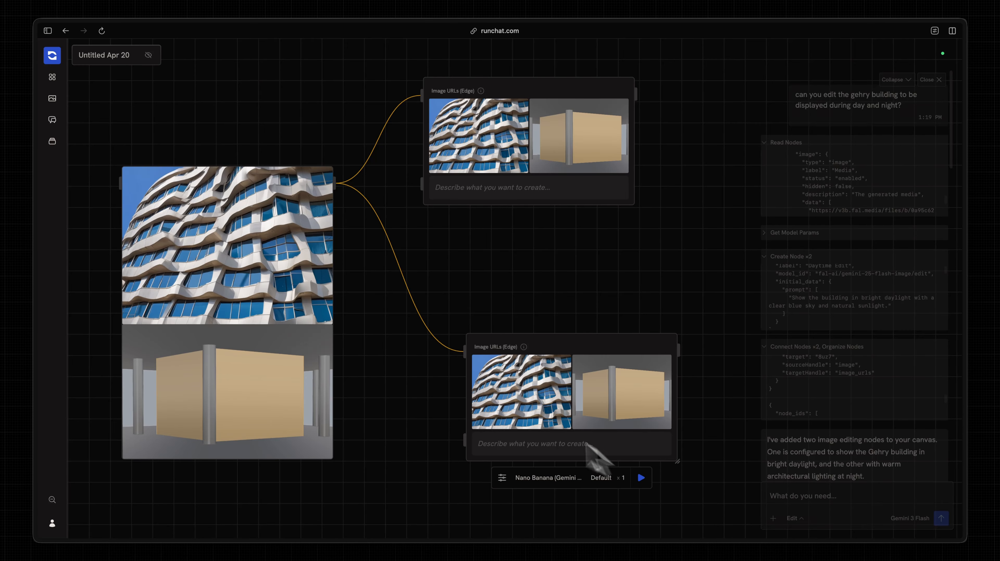
click(395, 352)
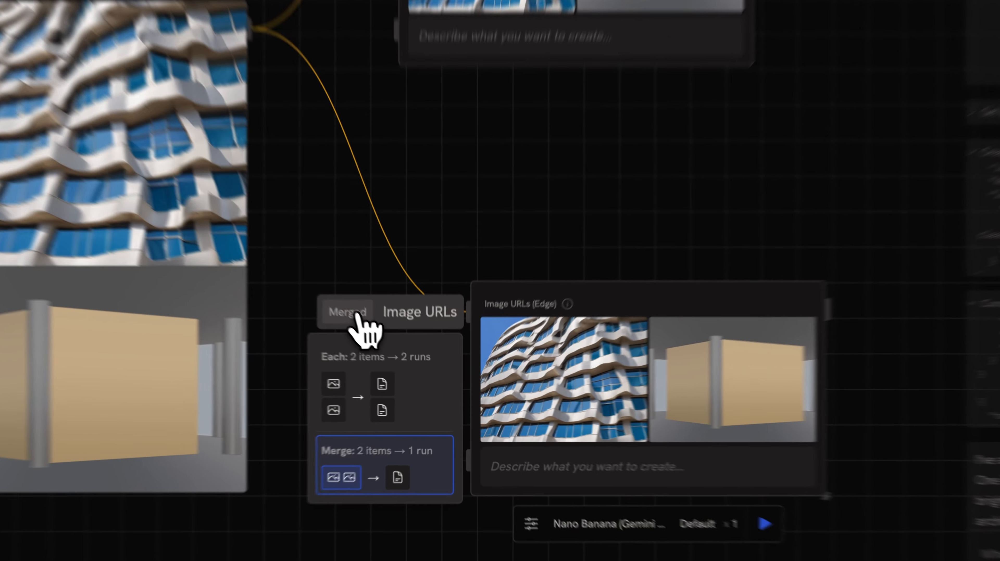
click(358, 315)
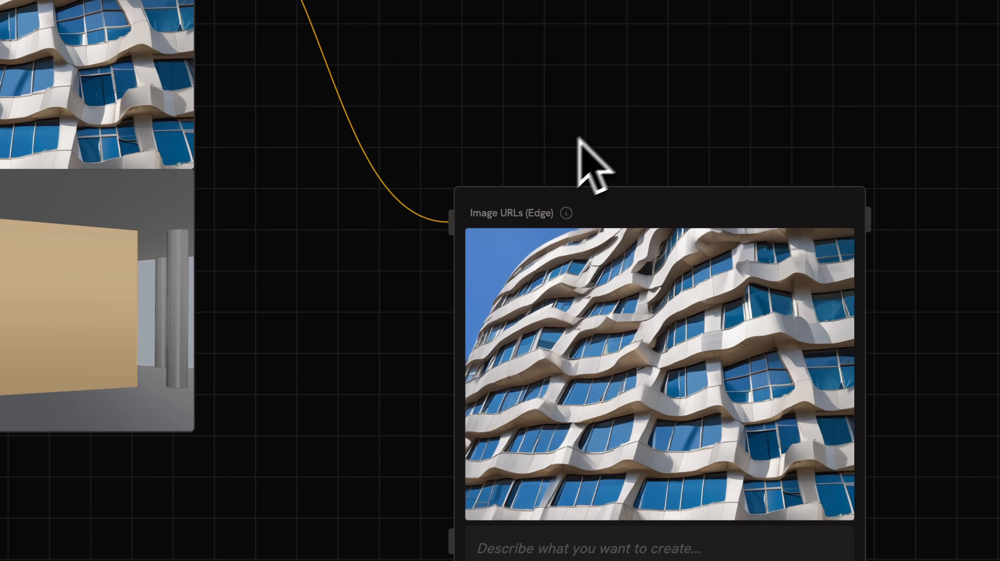
click(335, 223)
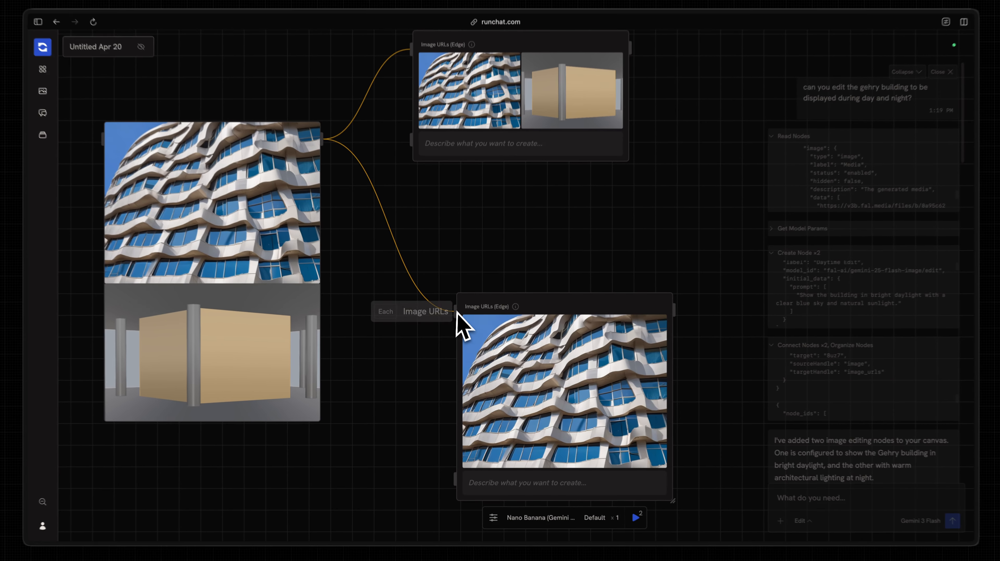
mouse_move(364, 228)
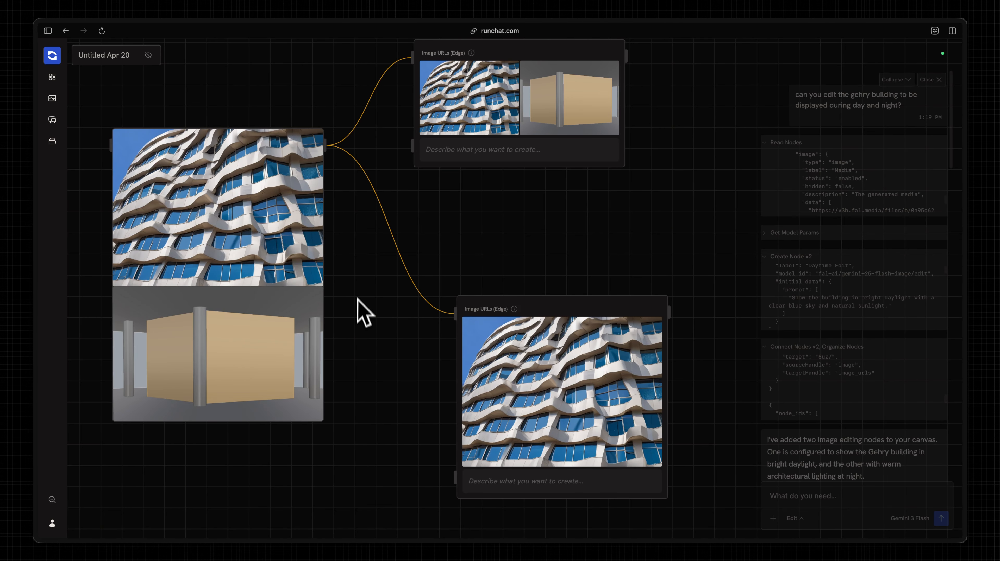
- Bring up the time-of-day workflow and select the 'Golden Hour' text in its input node
scroll(357, 298, down, 1)
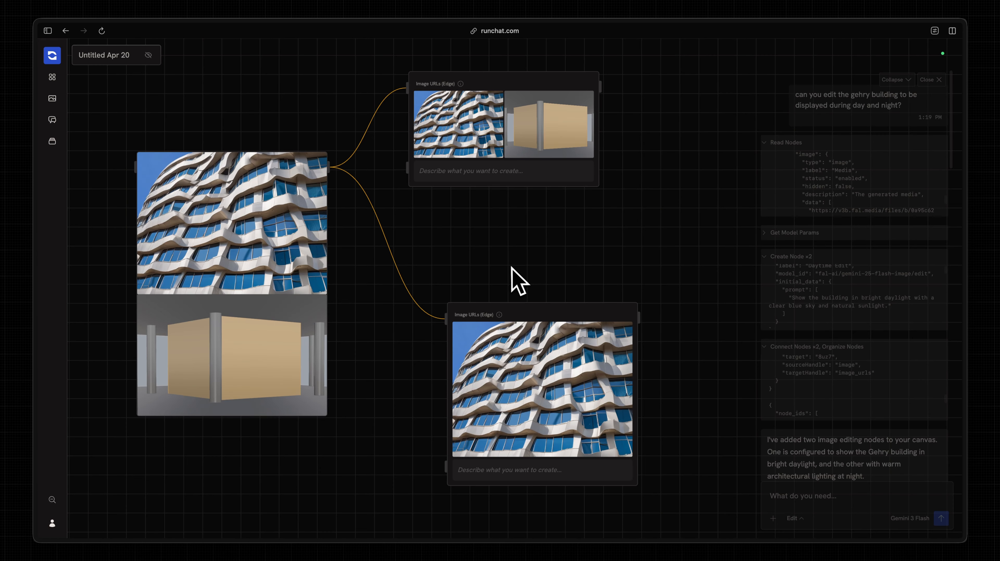
mouse_move(416, 320)
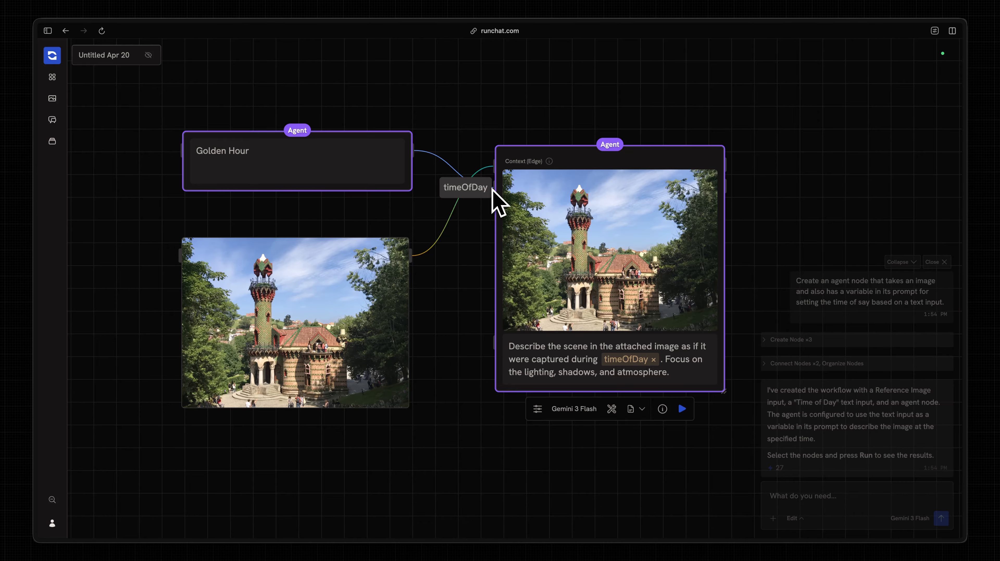
click(372, 178)
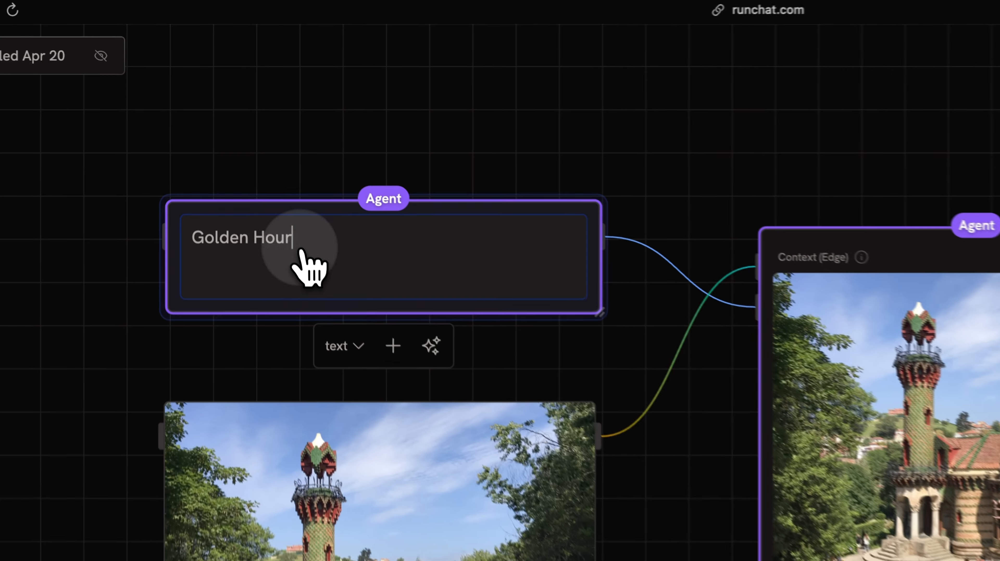
triple_click(253, 155)
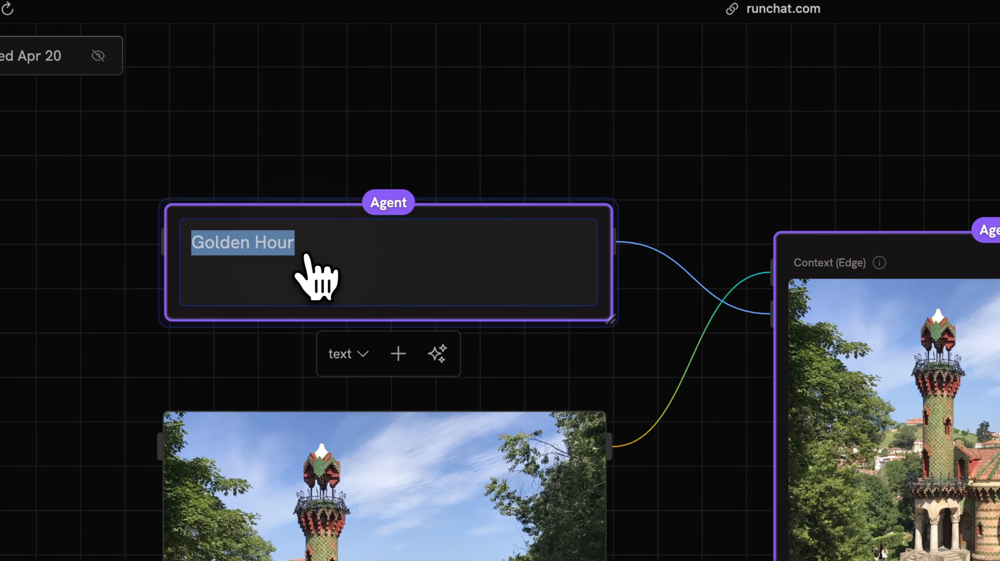
click(330, 248)
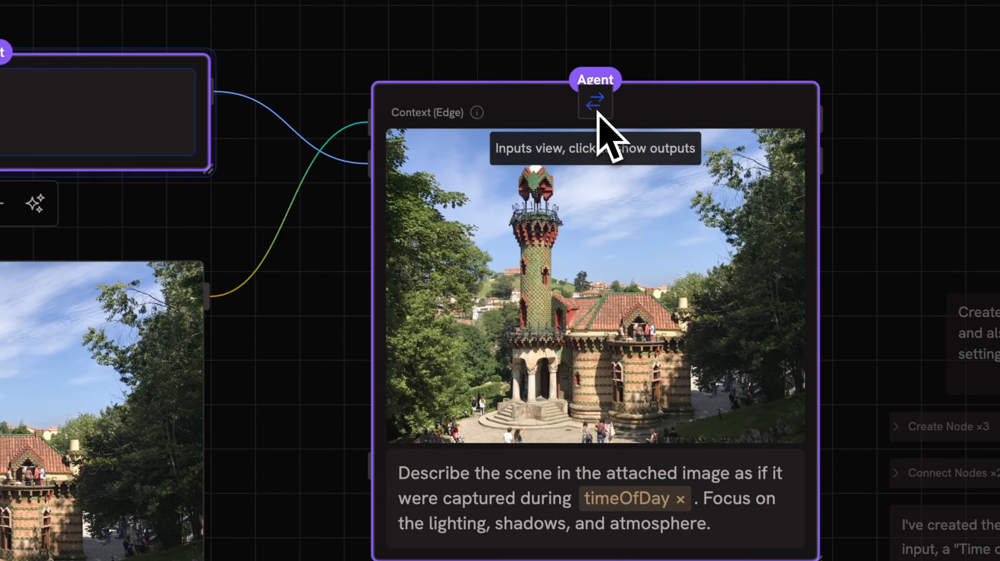
click(597, 112)
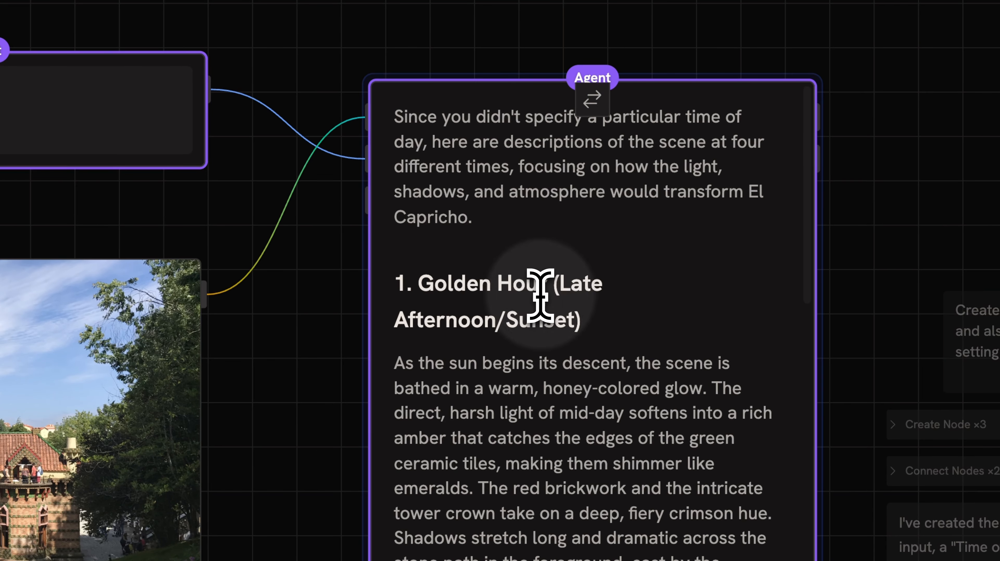
scroll(542, 365, down, 2)
scroll(542, 364, down, 2)
drag(562, 380, 489, 312)
scroll(489, 312, up, 3)
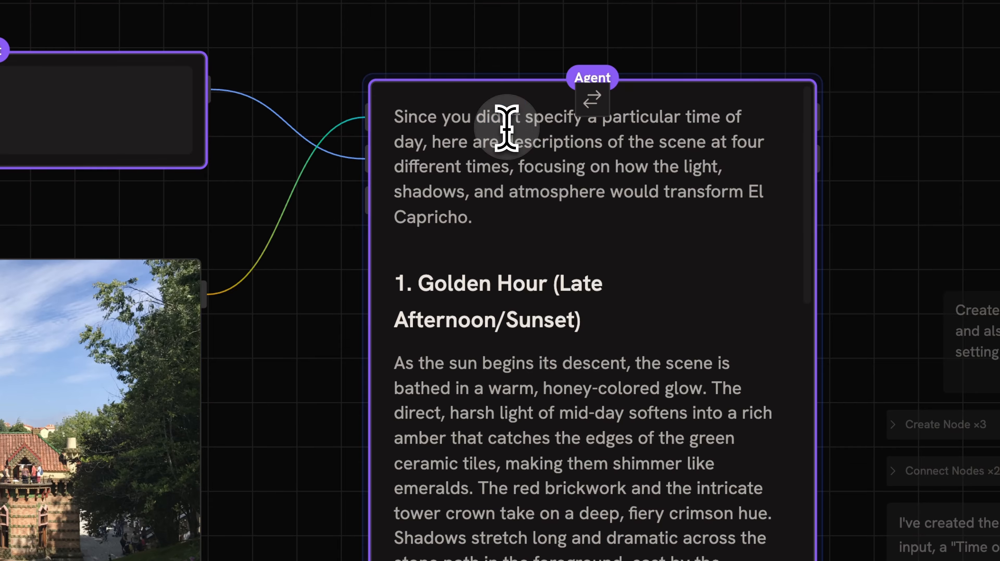
triple_click(506, 128)
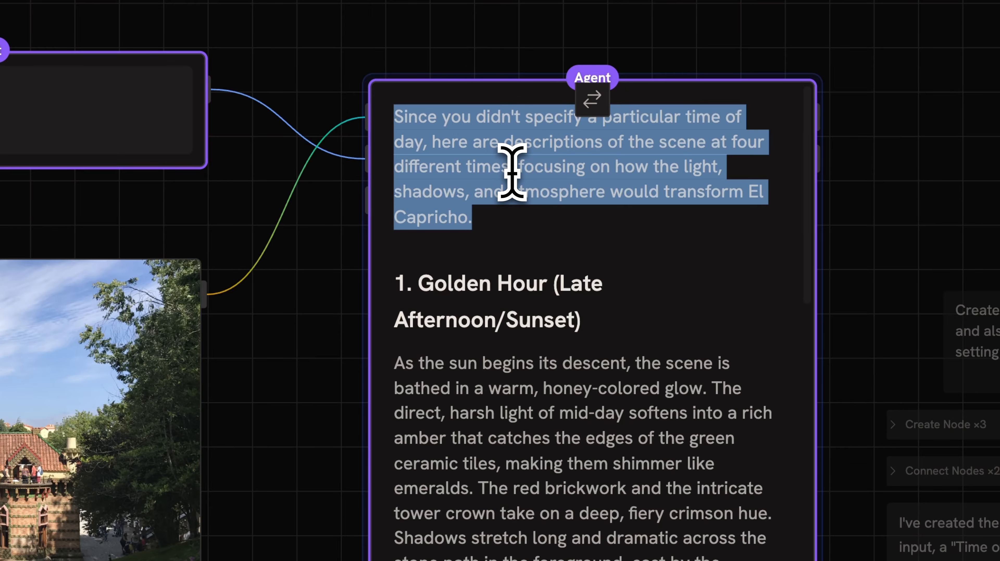
scroll(512, 173, down, 10)
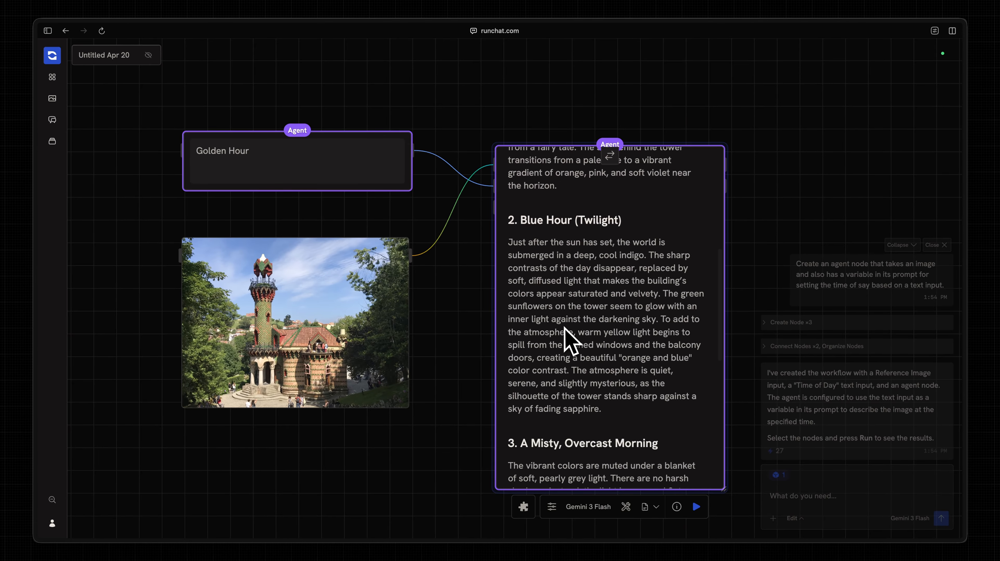
scroll(566, 329, down, 5)
scroll(576, 286, up, 15)
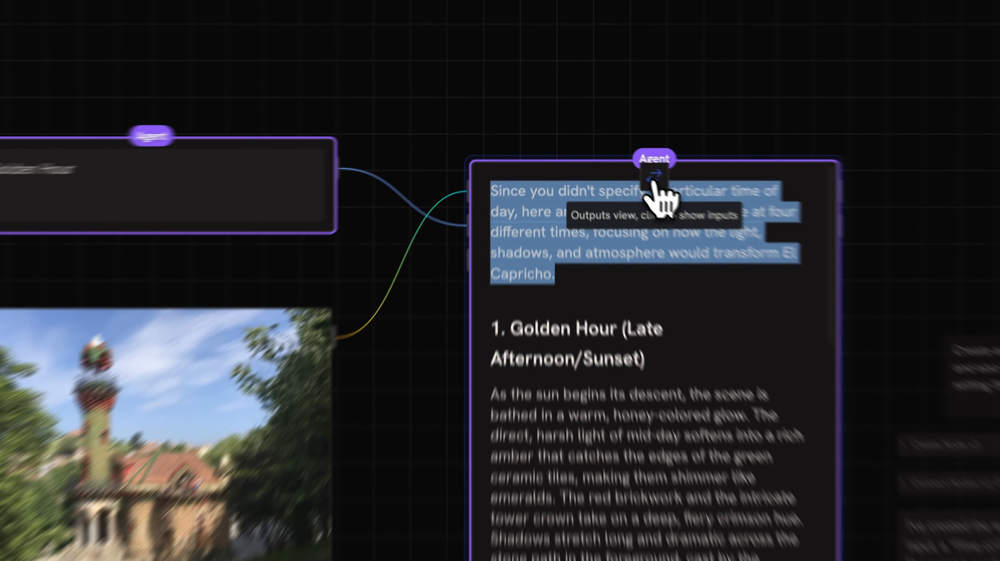
click(609, 156)
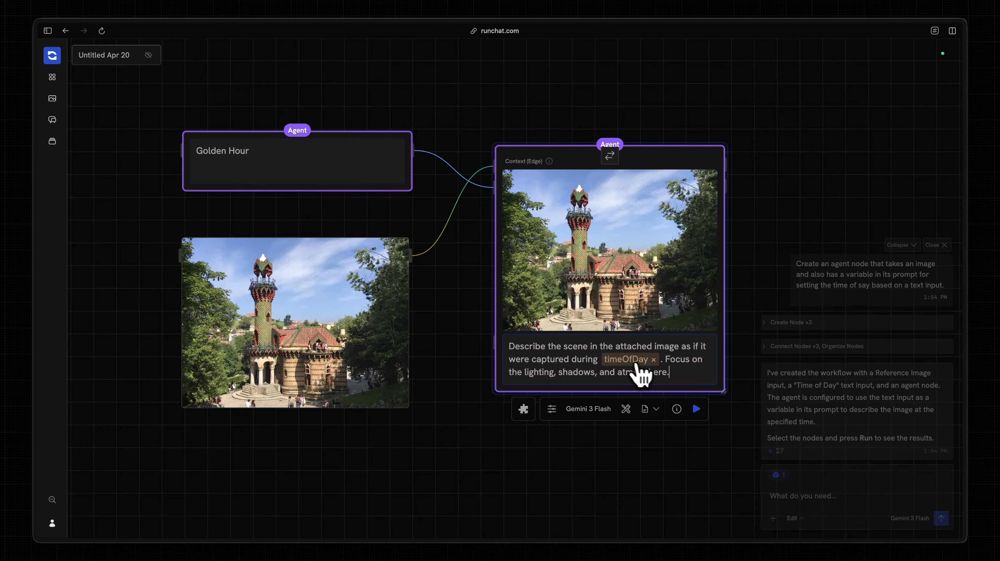
- Check the workflow parameters list, then deselect the Agent node and zoom out
click(626, 362)
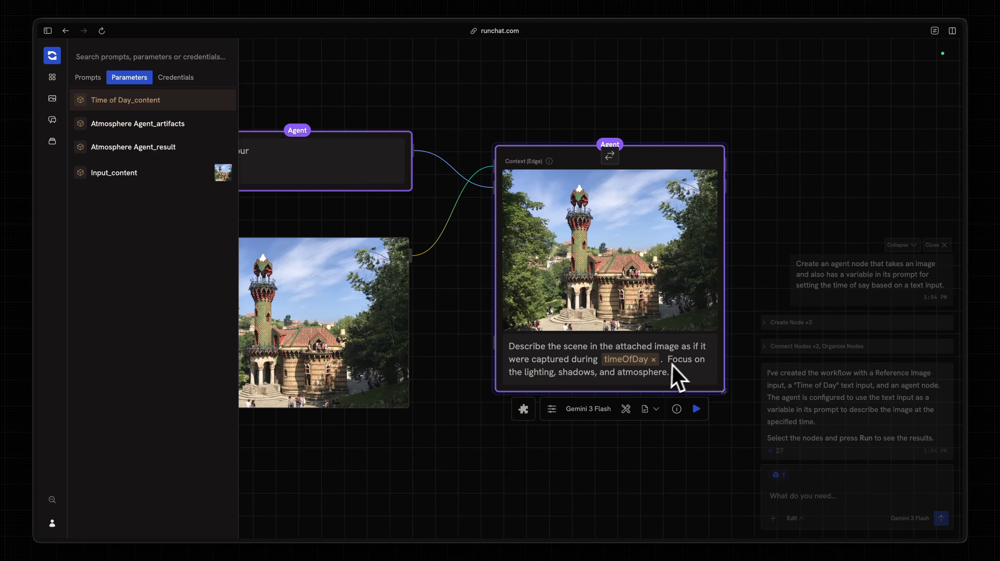
click(664, 362)
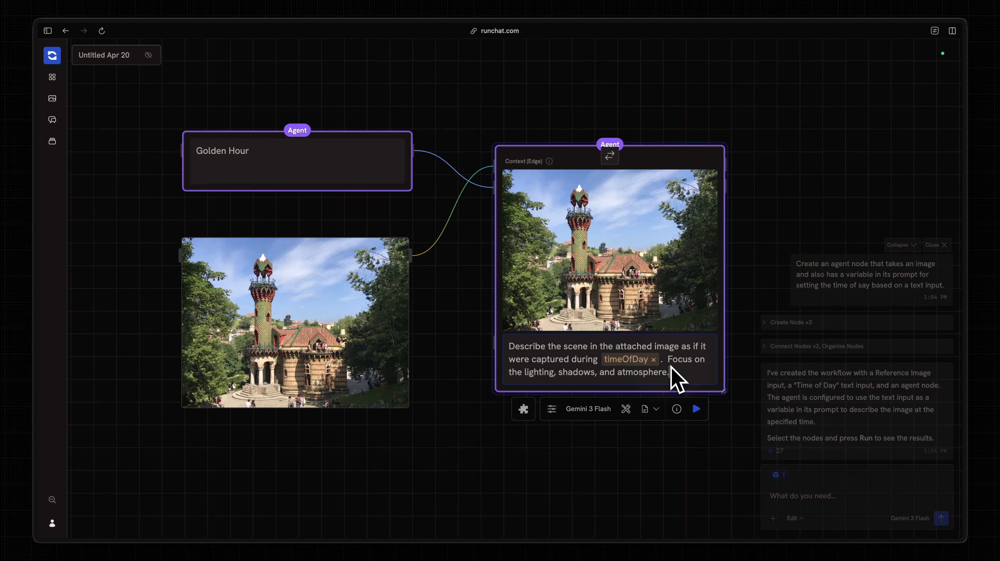
click(611, 91)
scroll(611, 91, right, 1)
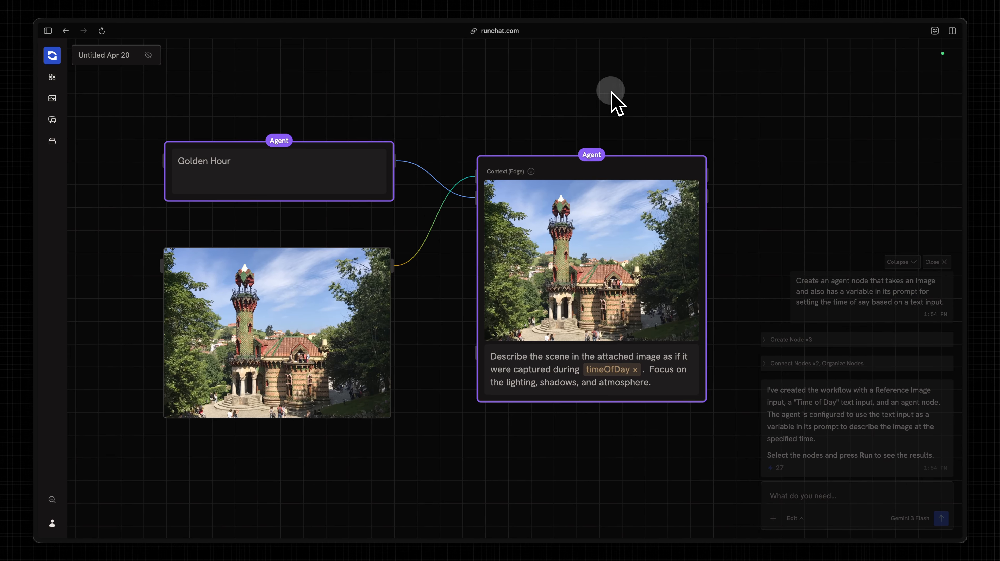
scroll(558, 116, down, 2)
- Delete the three Golden Hour workflow nodes and clear the previous chat
drag(580, 95, 241, 473)
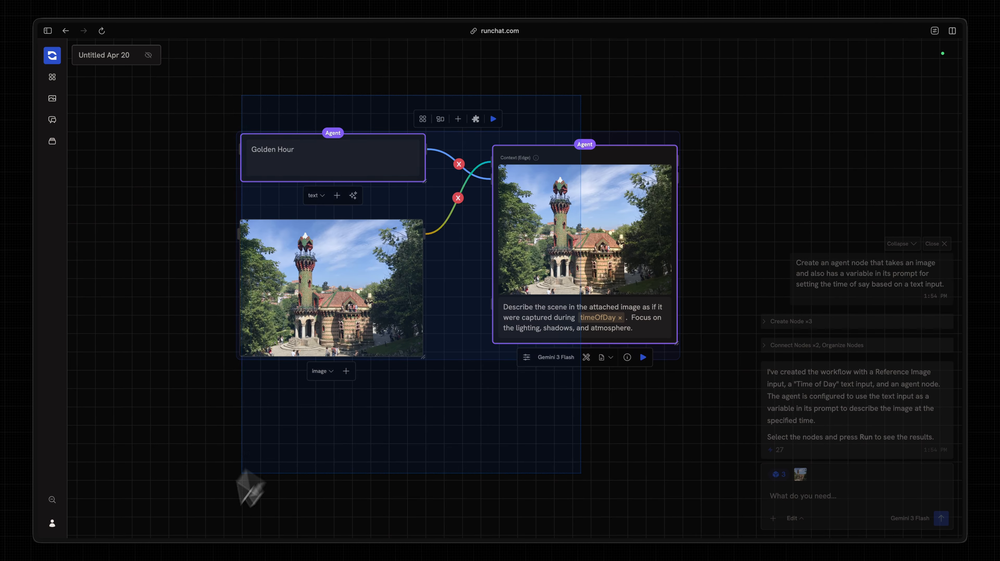
key(Delete)
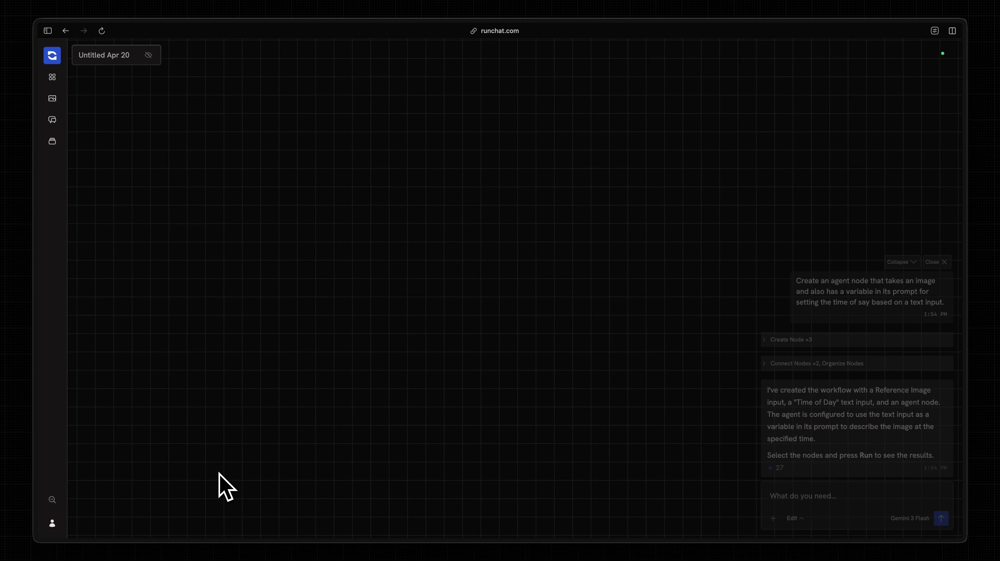
click(943, 262)
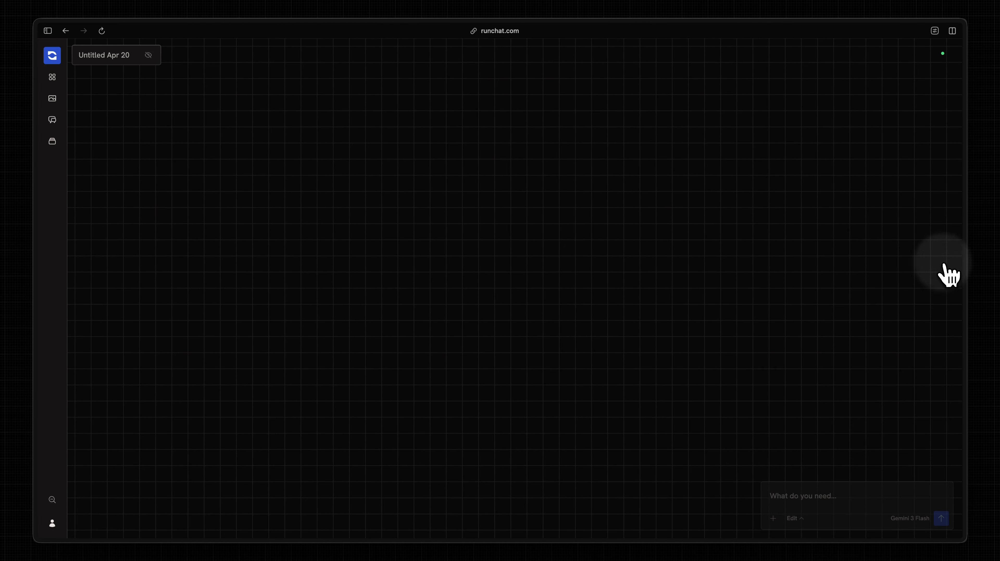
- Send the assistant a request for a workflow making three Nano Banana style variations of a photo
click(795, 504)
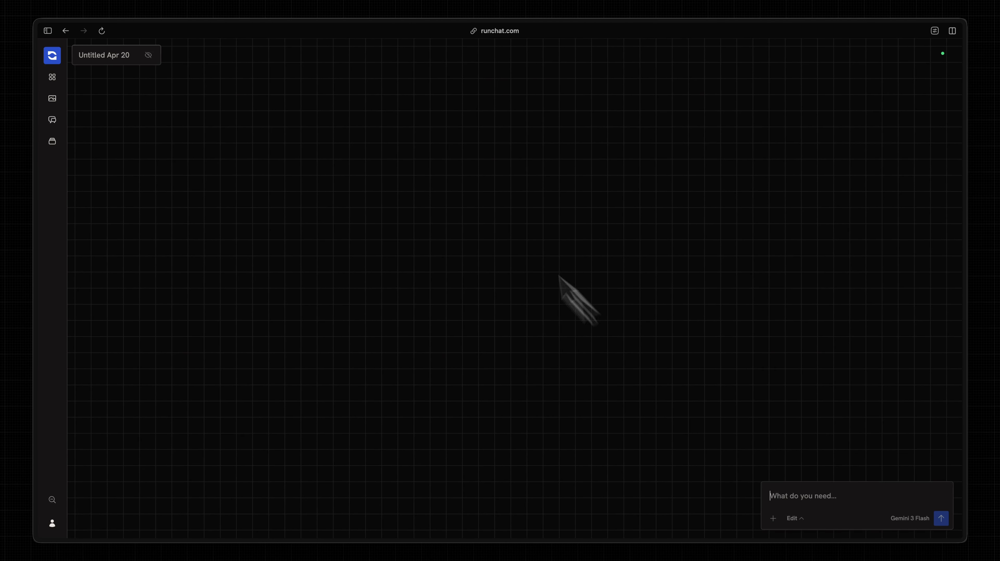
scroll(409, 112, down, 2)
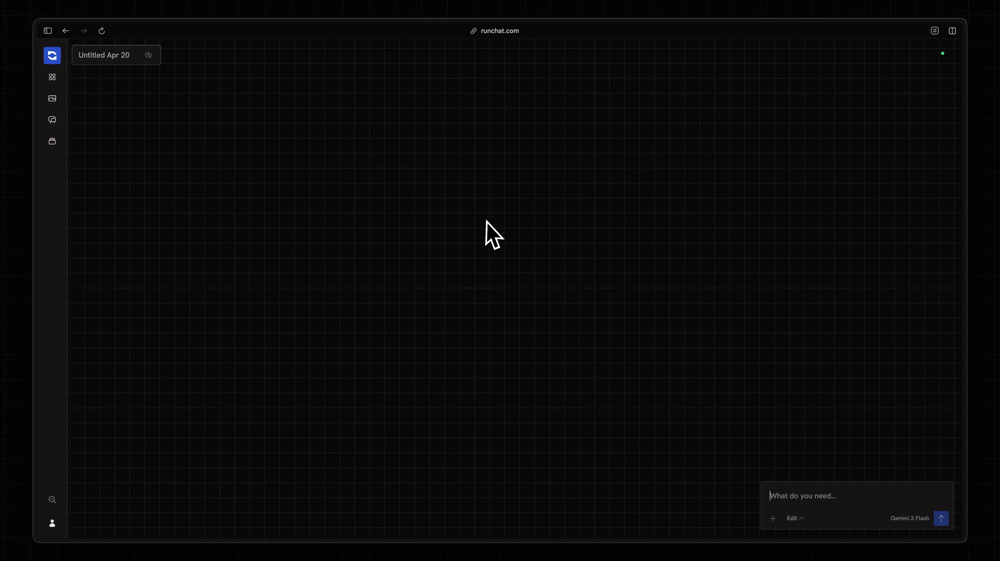
text(Build me a workflow that takes a photo, generates three stylistic variations with Nano Banana.)
key(Return)
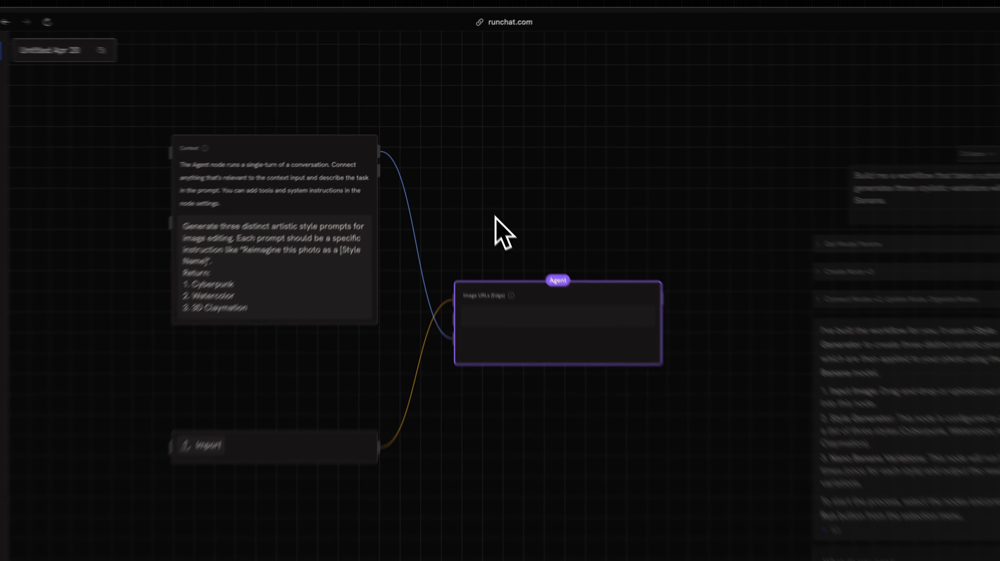
- Place the Import node above the Agent node and the style-prompt node below, then focus its prompt
mouse_move(344, 150)
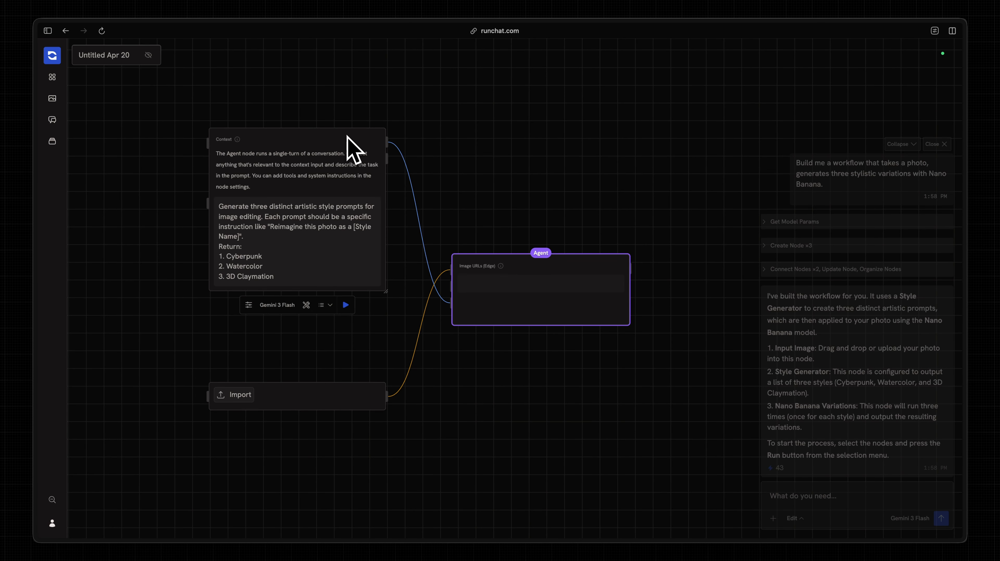
drag(347, 136, 327, 241)
drag(340, 422, 335, 312)
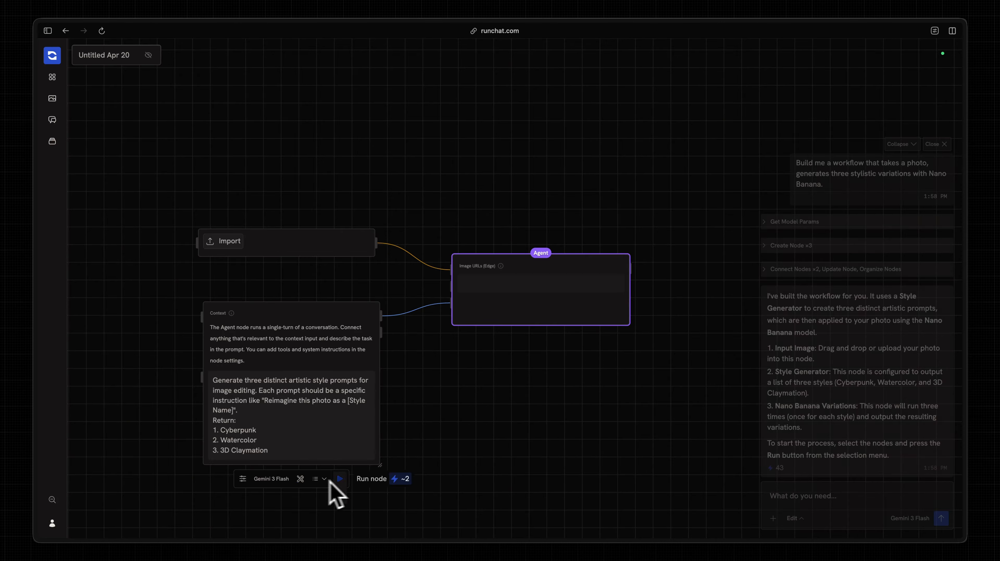
click(293, 430)
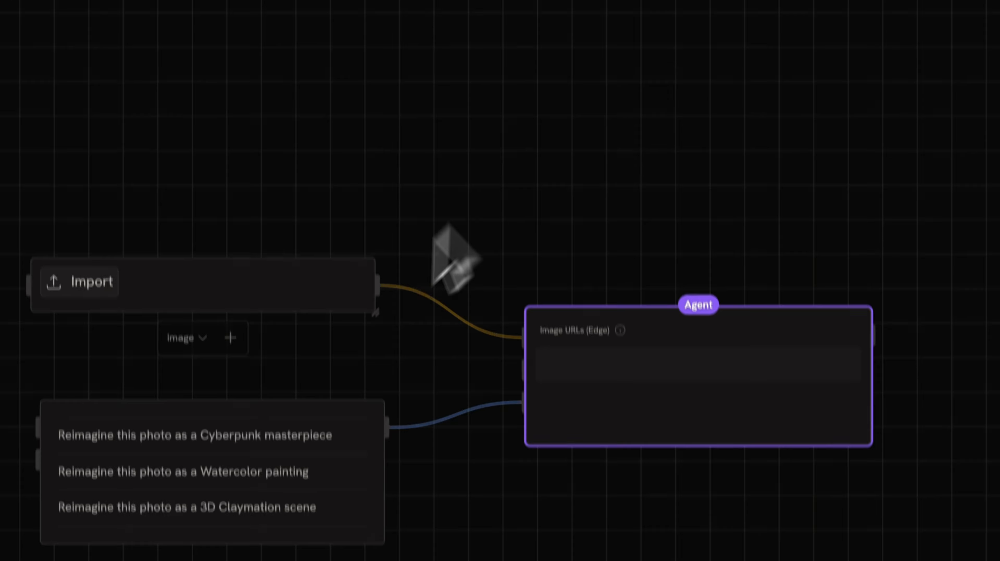
- Select the workflow nodes, then pick the Claymation Nano Banana node to view its output
drag(334, 212, 668, 370)
click(682, 161)
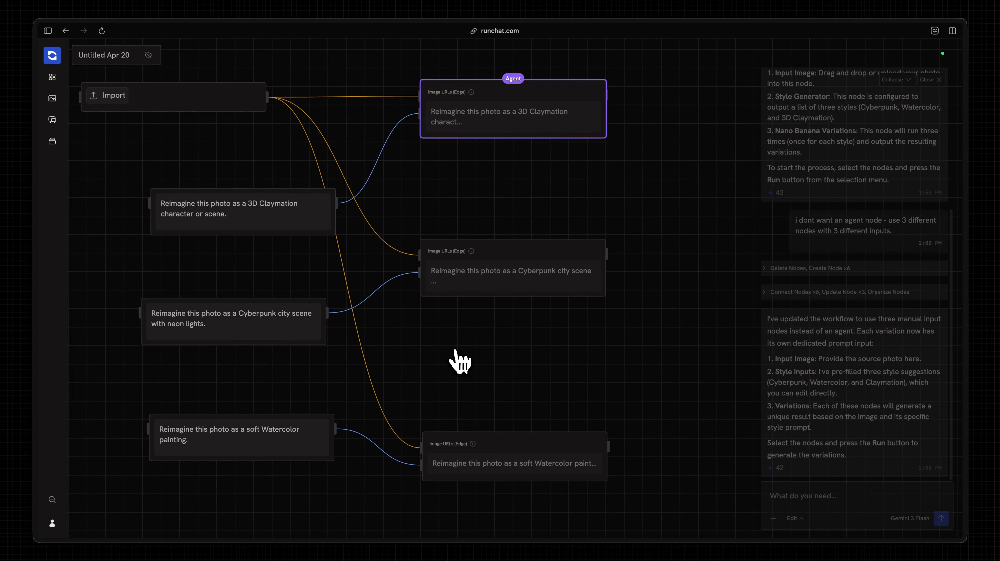
click(505, 145)
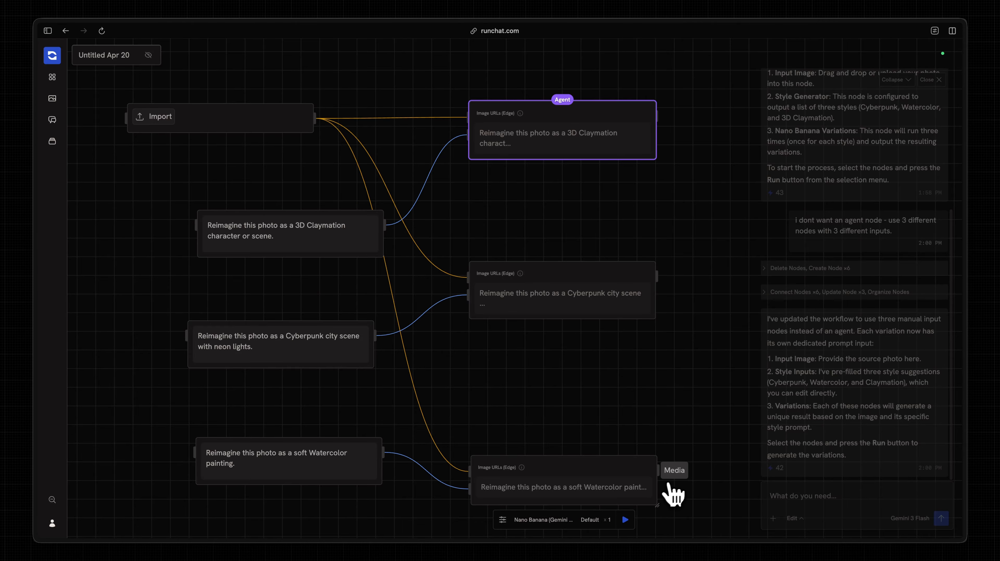
scroll(522, 180, down, 3)
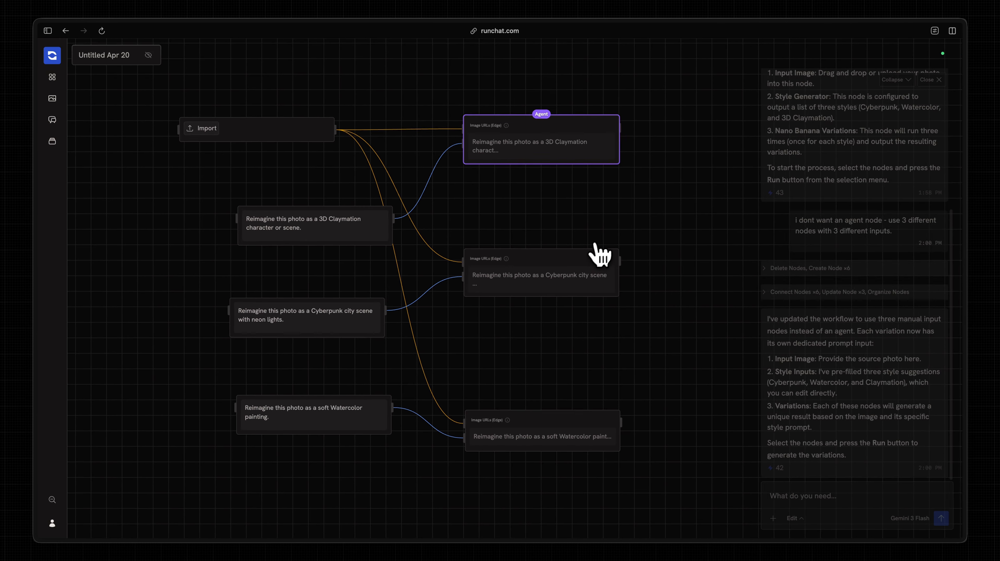
scroll(600, 254, up, 1)
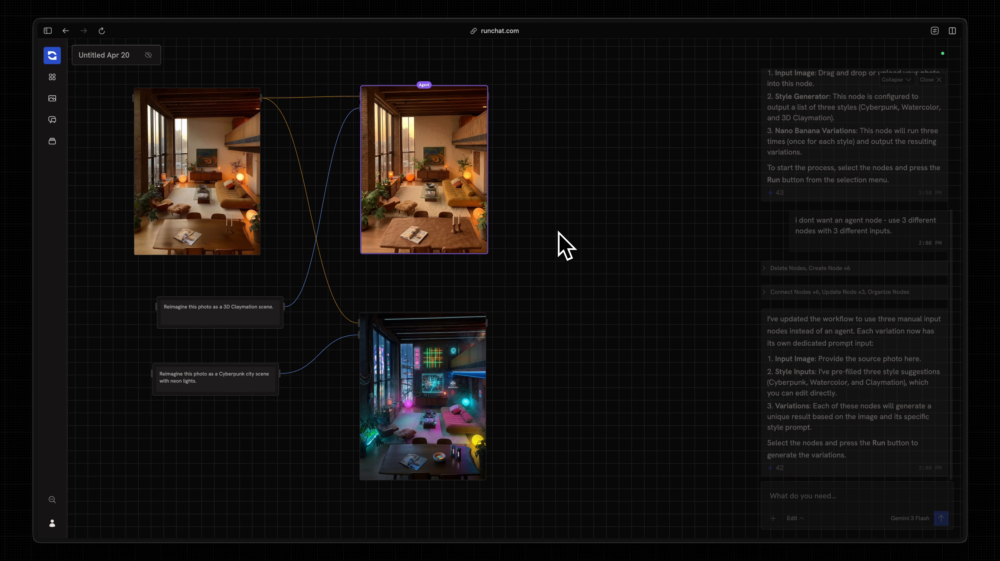
- Clear the old chat and ask for a Style Blend node mixing Cyberpunk and Claymation into Cyber-Clay
click(654, 240)
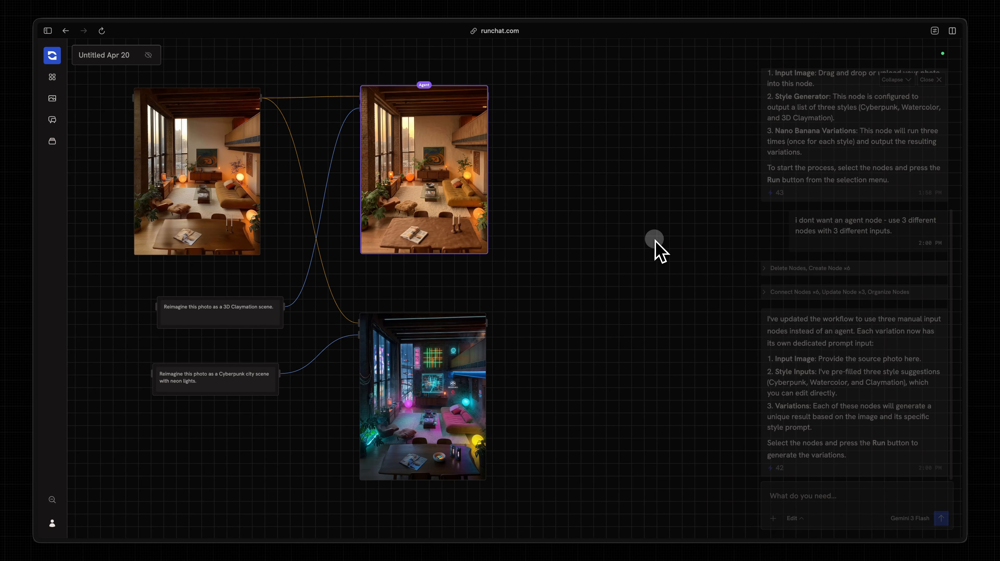
scroll(654, 239, right, 1)
scroll(592, 259, up, 1)
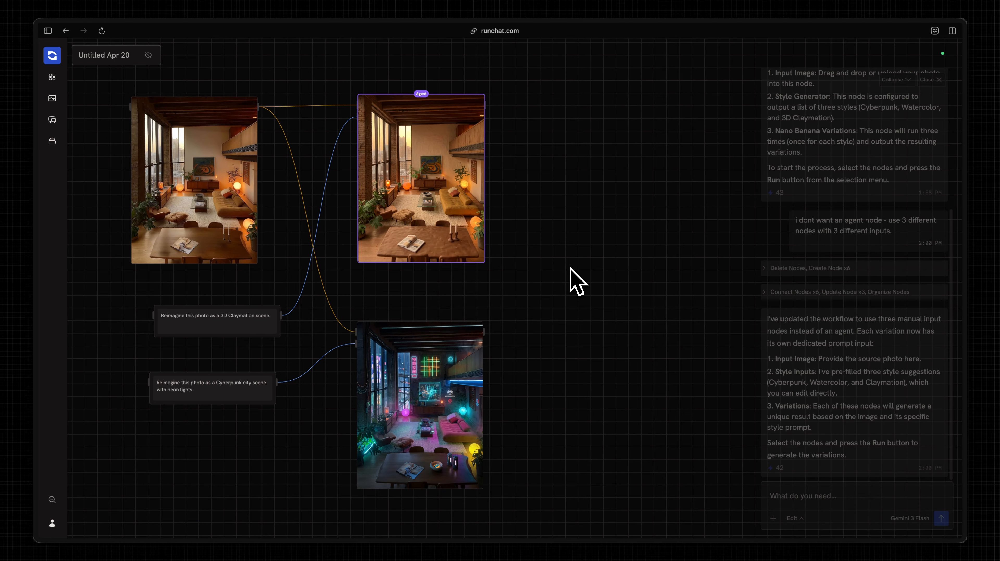
scroll(572, 265, right, 1)
scroll(572, 264, up, 1)
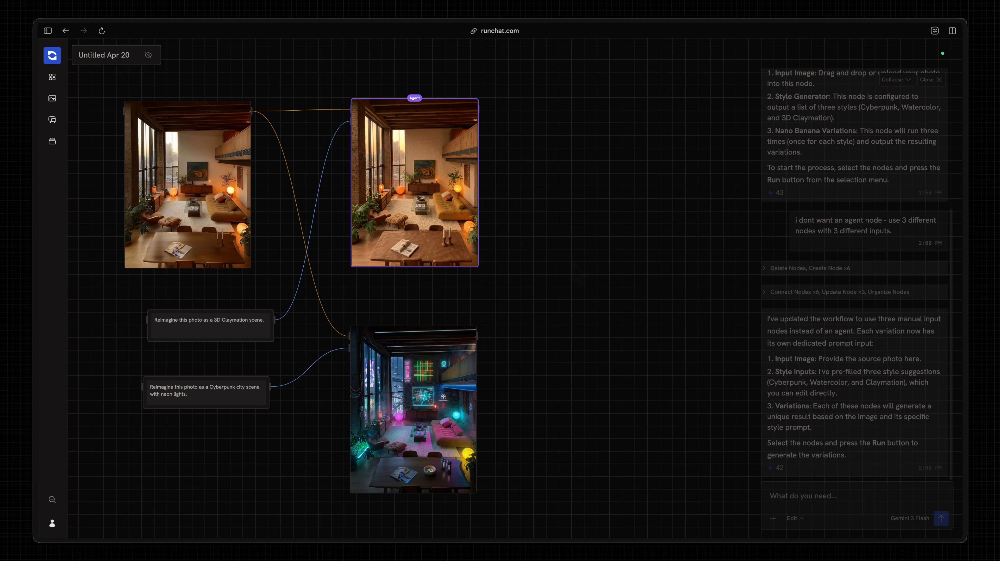
scroll(817, 380, up, 5)
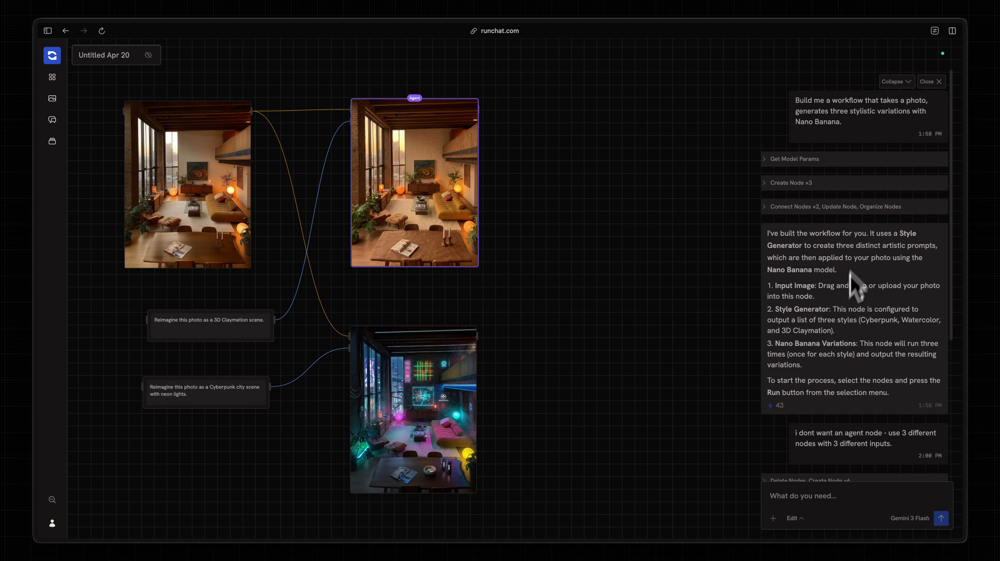
scroll(851, 275, down, 5)
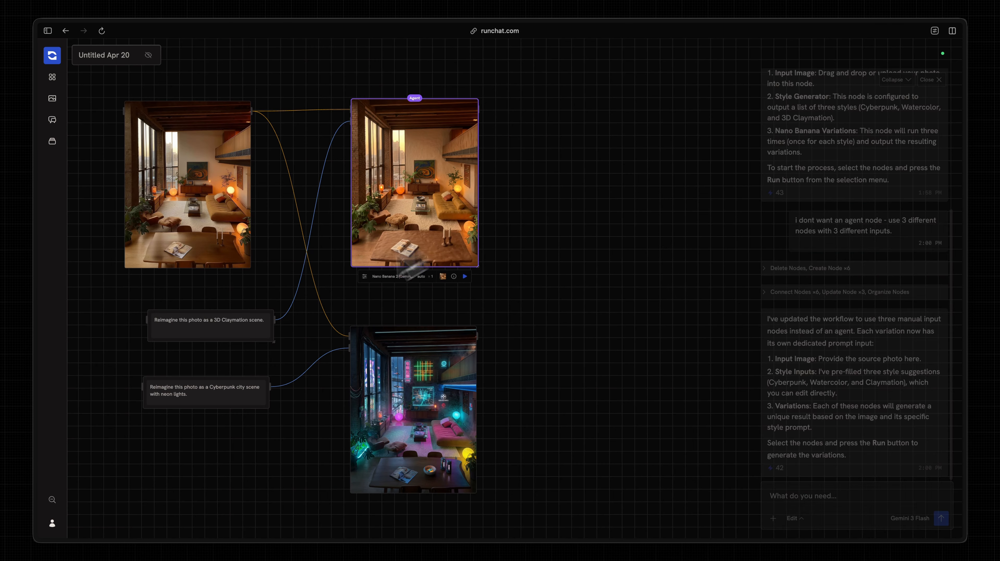
scroll(558, 283, right, 1)
scroll(567, 260, down, 1)
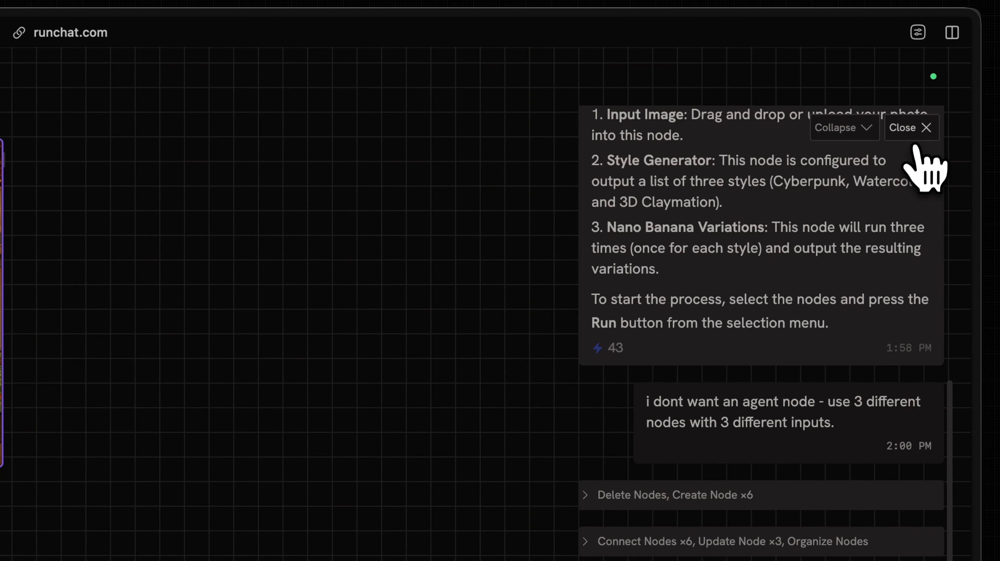
click(918, 105)
click(685, 456)
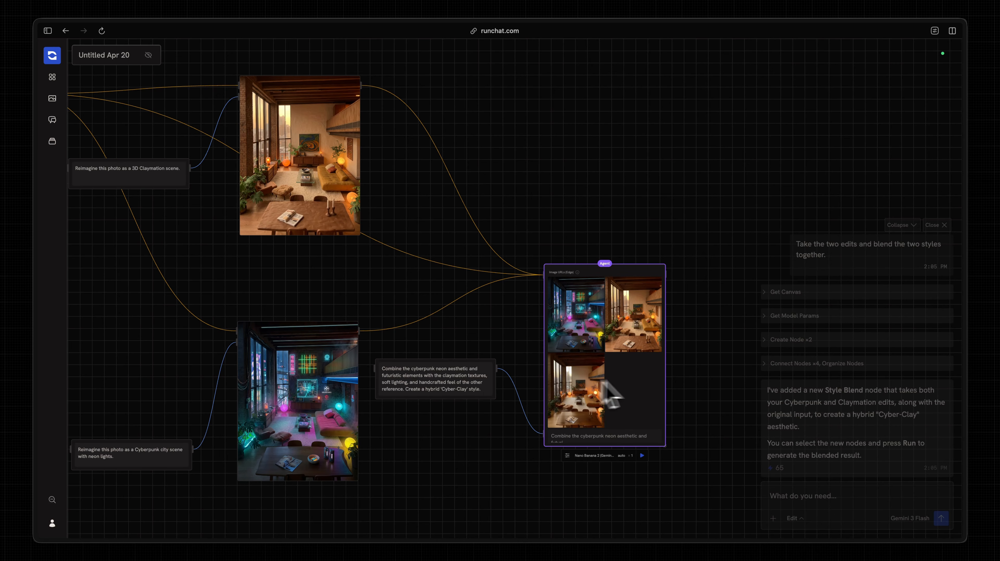
- Delete the long orange image link so the Style Blend node receives only two images
click(644, 387)
click(621, 369)
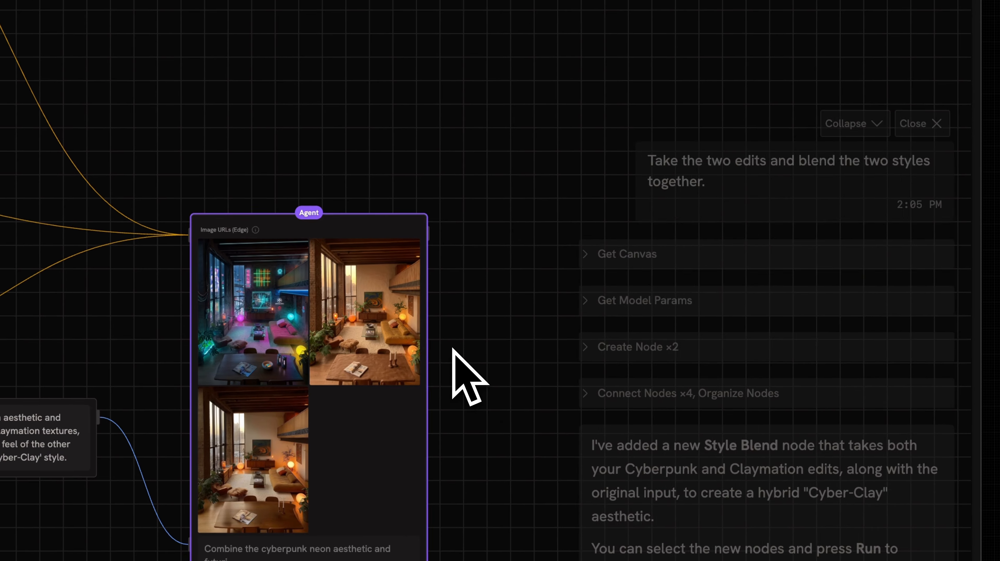
scroll(452, 349, left, 2)
scroll(492, 291, down, 2)
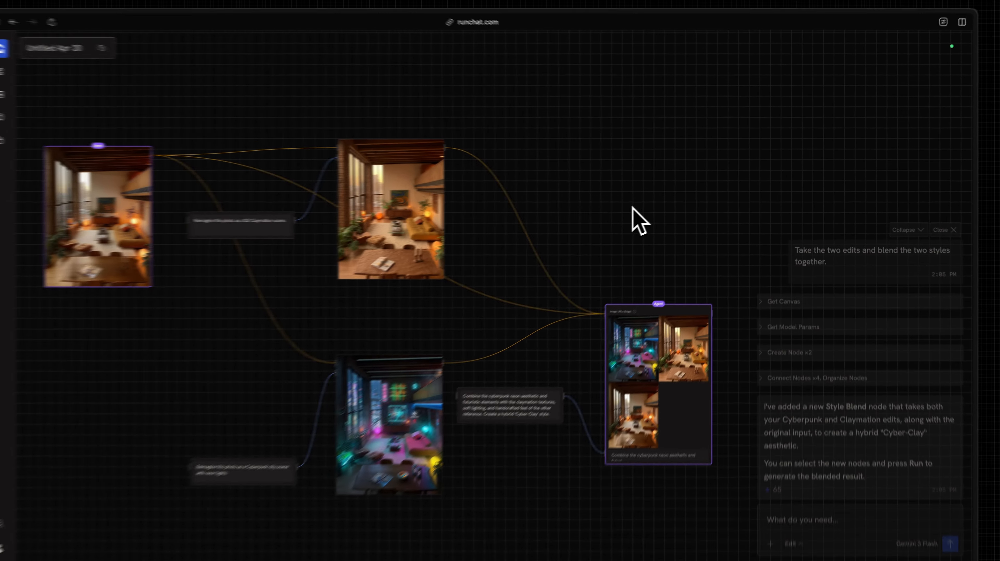
click(493, 281)
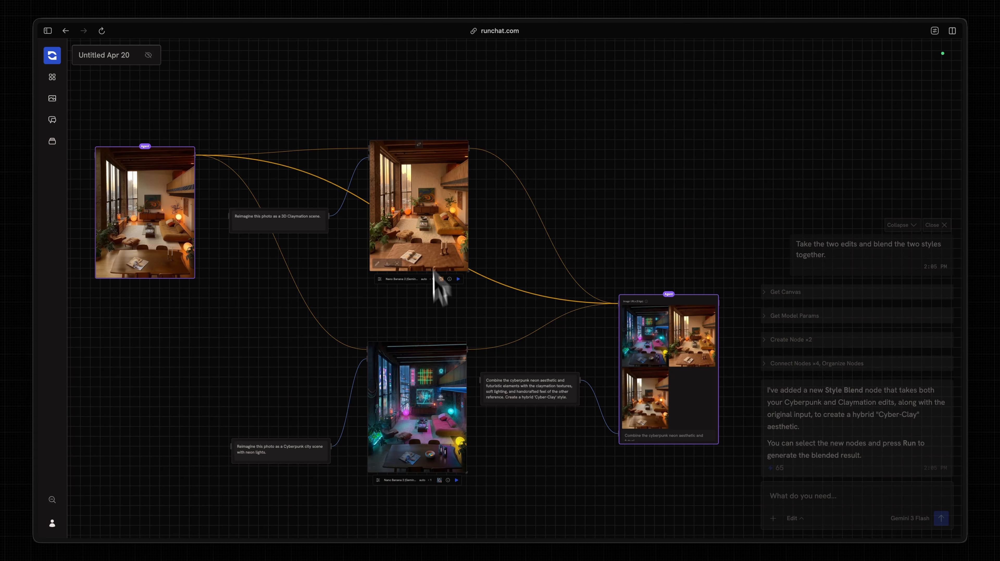
click(531, 255)
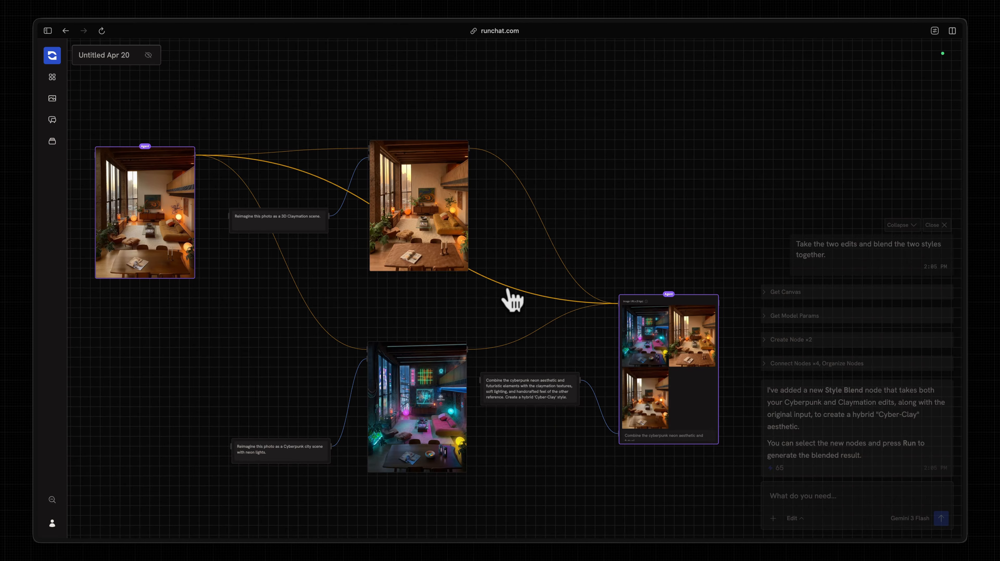
key(BackSpace)
- Close the chat conversation and start a new request to the assistant
scroll(553, 307, right, 1)
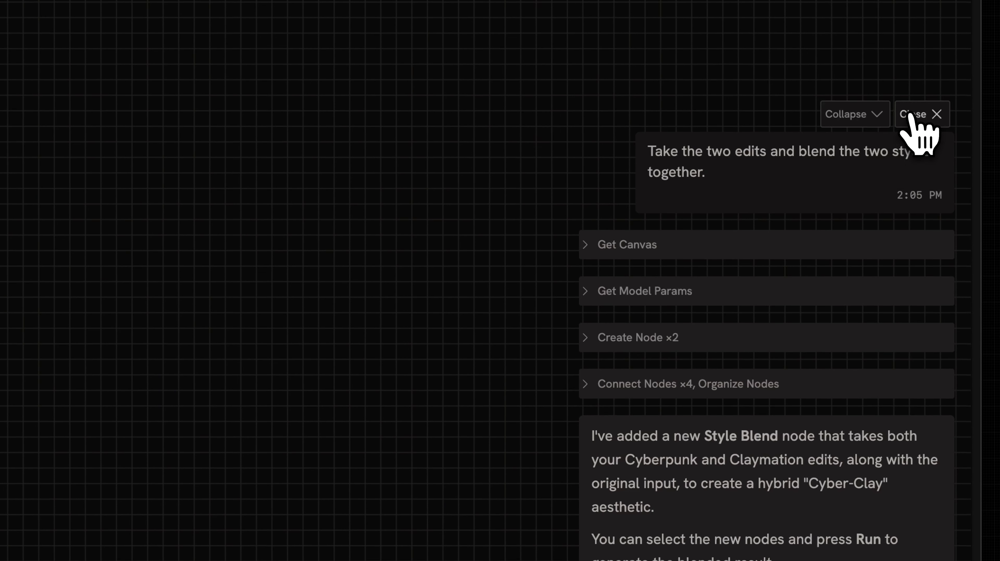
click(925, 128)
click(616, 452)
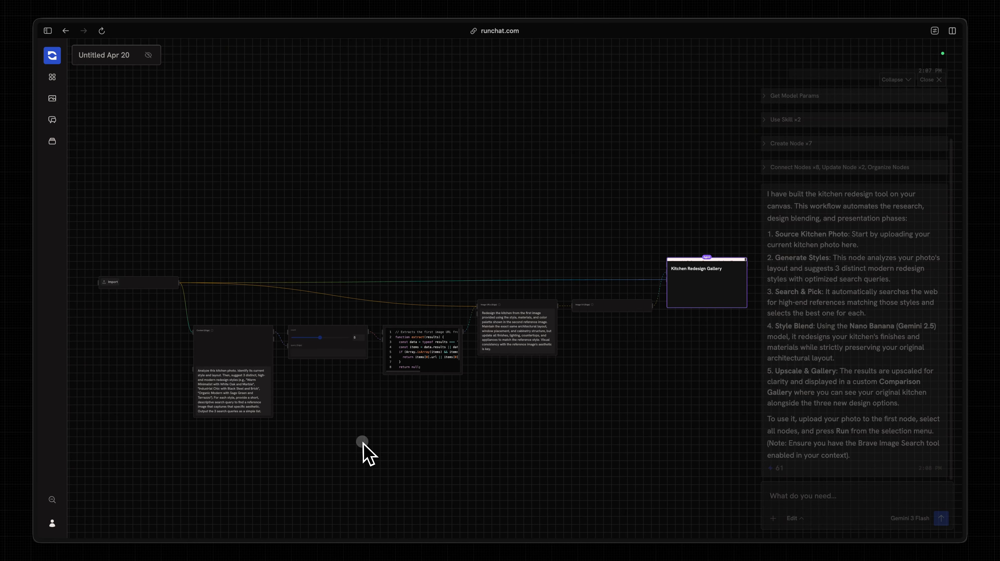
- Pan across the canvas to review the assistant's new kitchen redesign workflow, starting at the Import node
scroll(309, 416, up, 5)
scroll(309, 416, left, 7)
scroll(310, 416, up, 2)
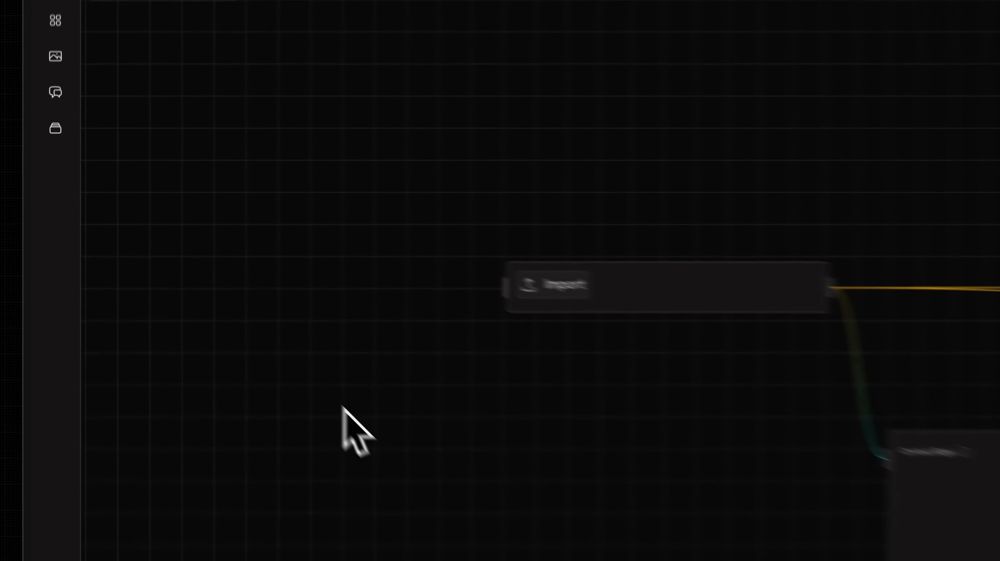
scroll(224, 306, right, 4)
scroll(224, 306, down, 3)
- Upload the kitchen photo and run Gemini 3 Flash to get warm minimalist, industrial chic and organic modern queries
click(178, 191)
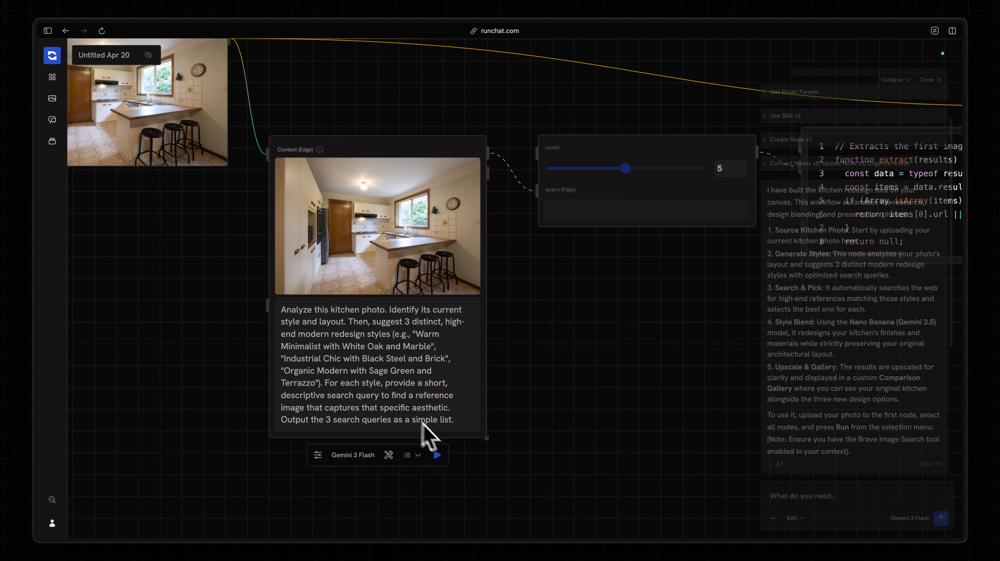
click(436, 455)
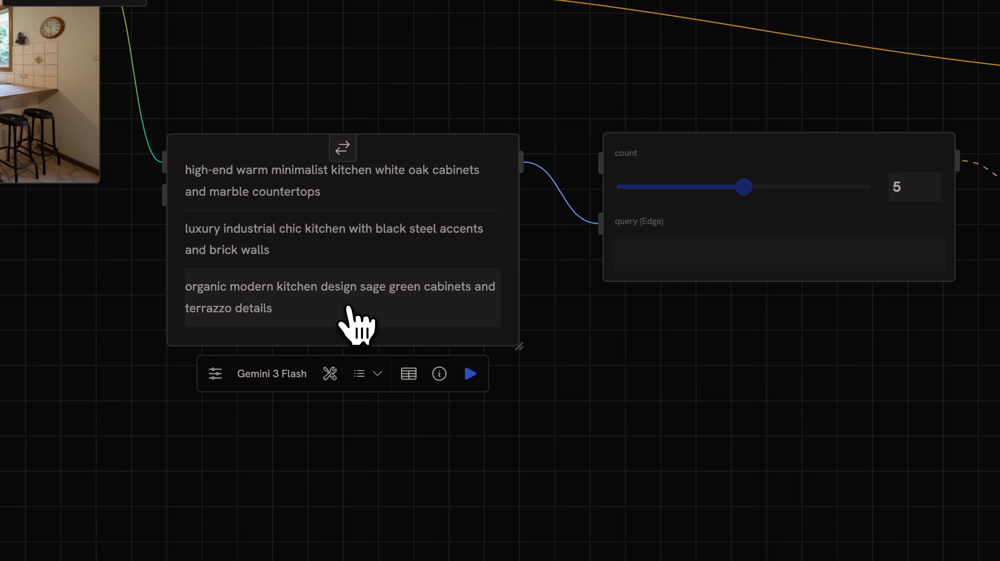
scroll(628, 358, right, 2)
scroll(628, 358, up, 1)
scroll(267, 113, left, 8)
scroll(267, 113, up, 4)
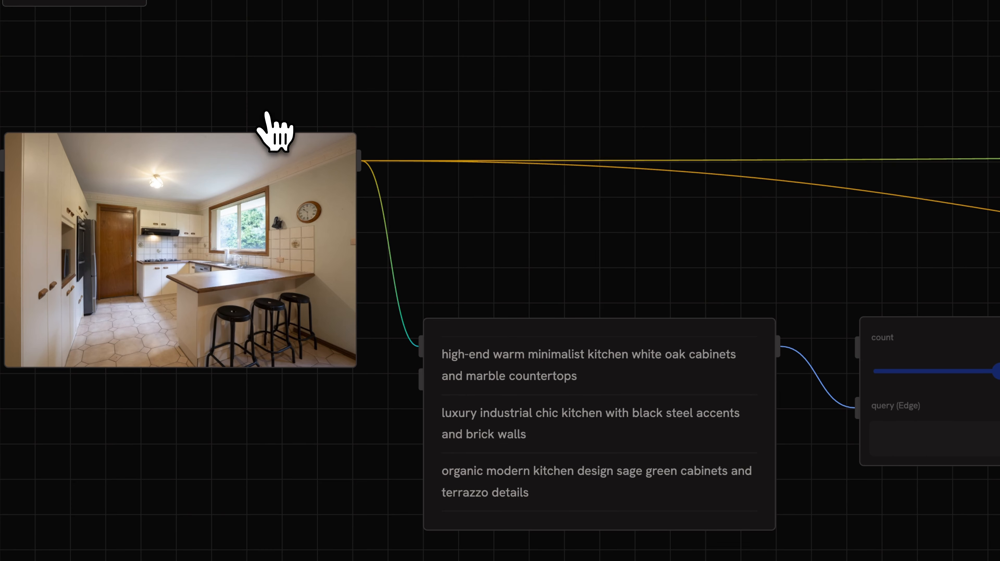
scroll(476, 218, right, 8)
scroll(476, 219, left, 3)
scroll(476, 219, down, 2)
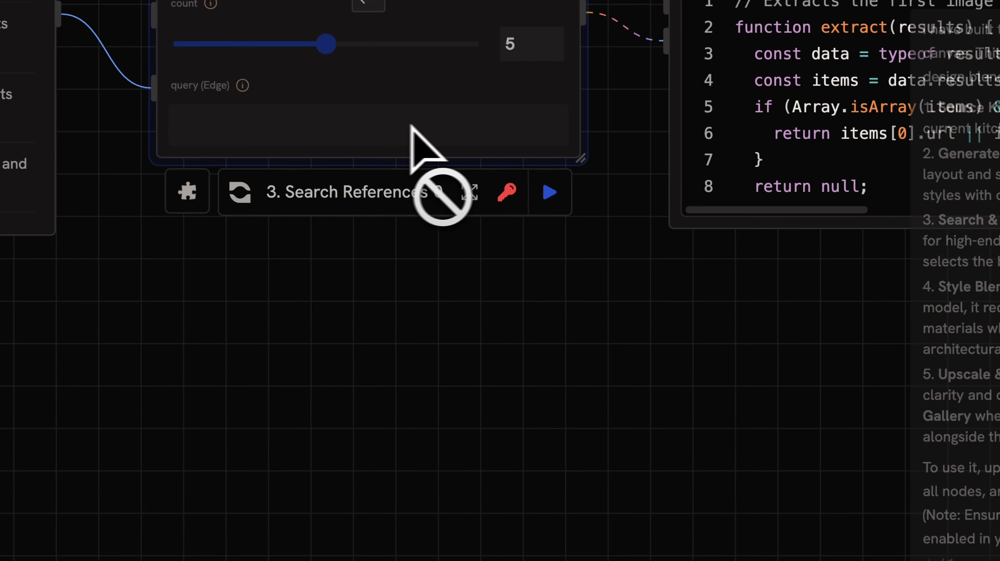
- Run the Search References node to list kitchen design titles and page URLs per style
click(550, 193)
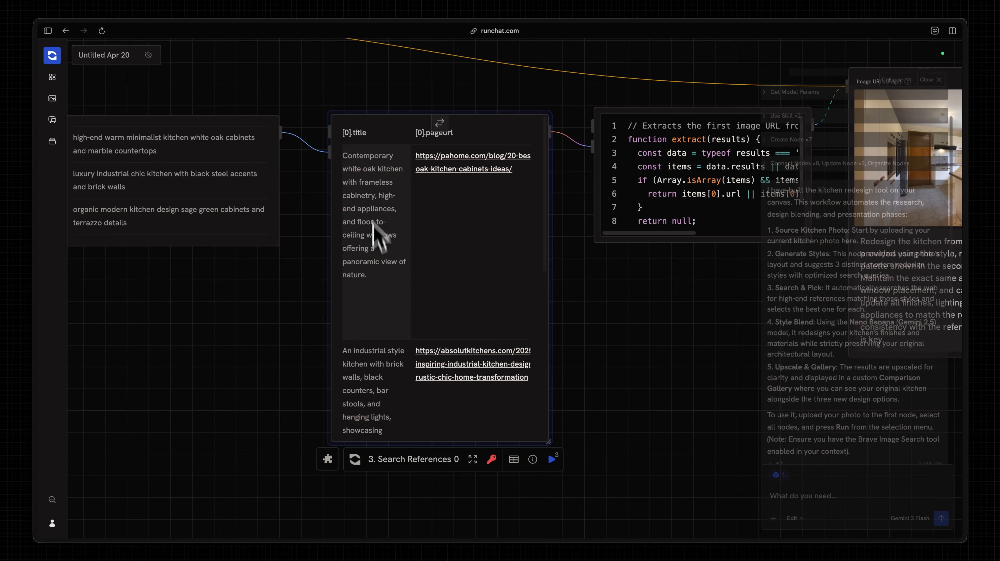
scroll(377, 260, down, 10)
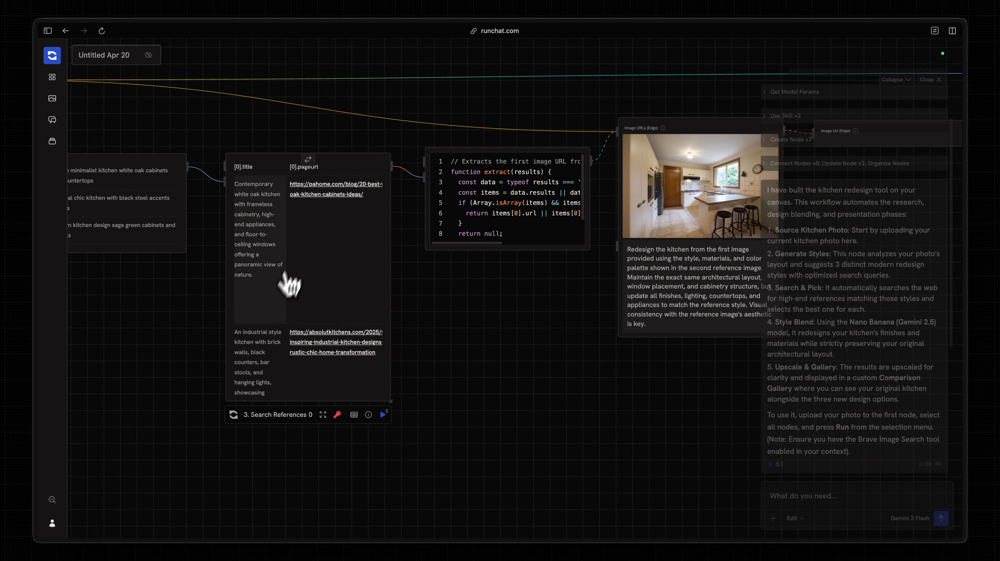
scroll(331, 287, down, 1)
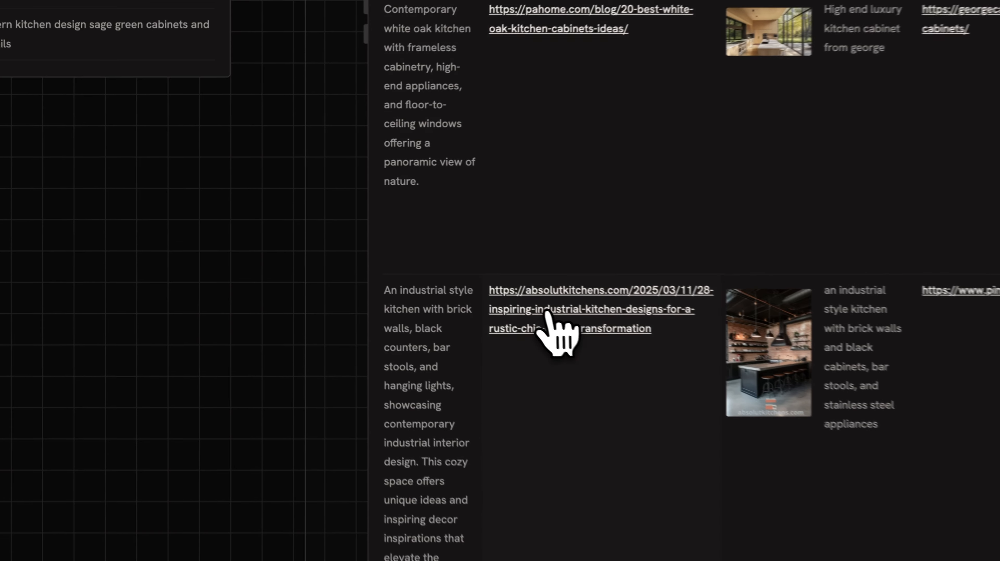
scroll(250, 312, down, 3)
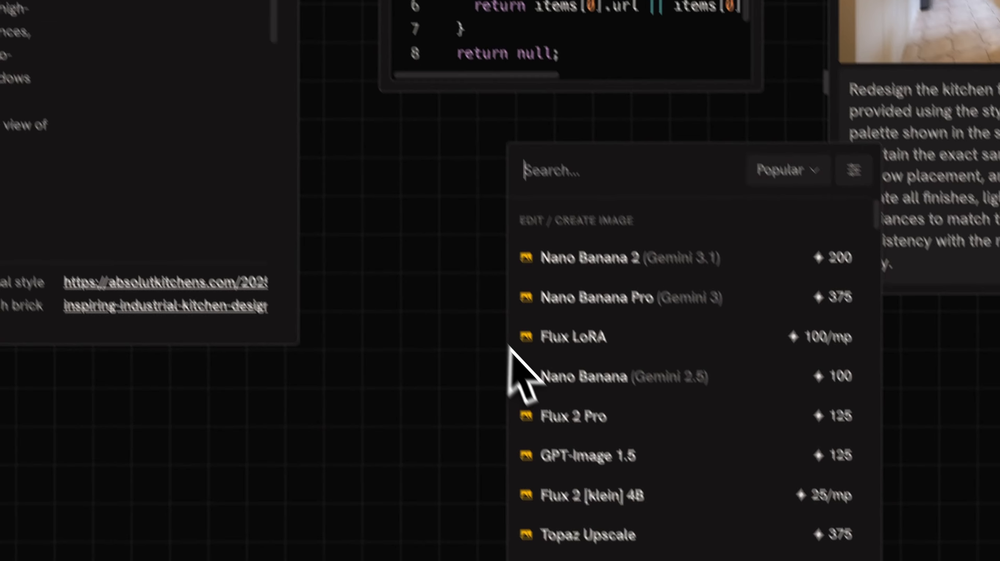
- Add a Text Input node via a 'text' search and begin editing the image URL extraction code
text(text)
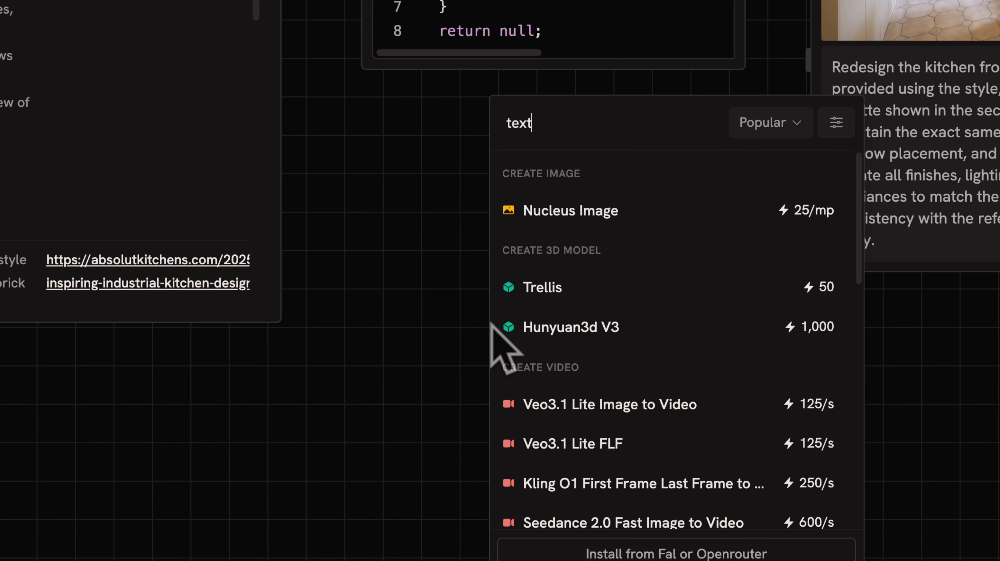
scroll(628, 332, down, 5)
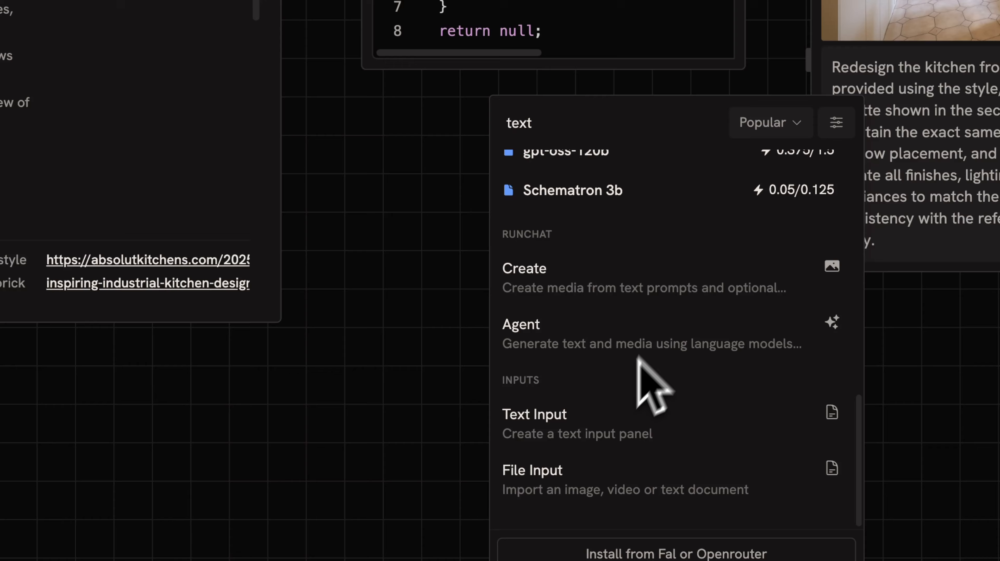
click(576, 431)
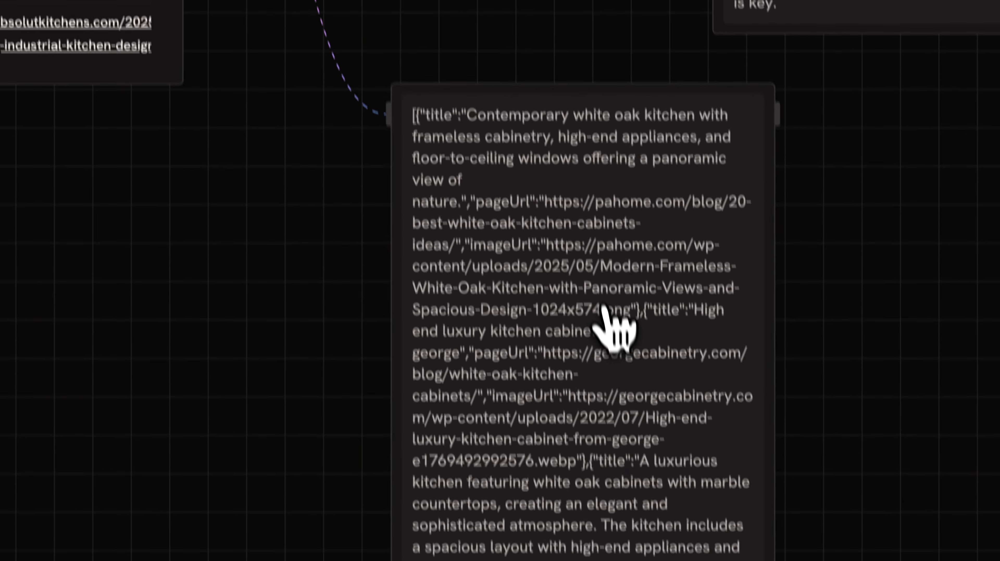
click(416, 118)
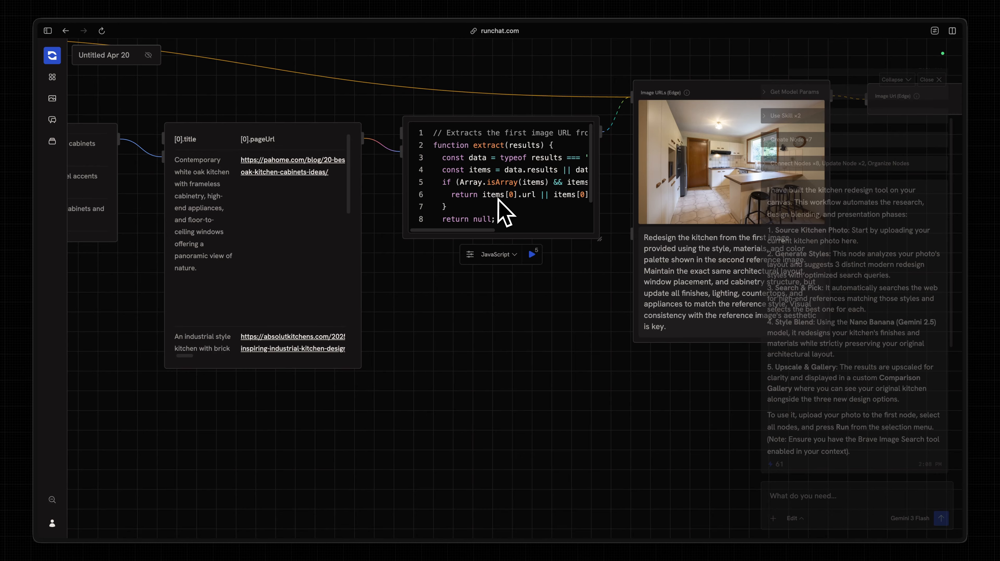
- Marquee-select the Pick Best Reference JavaScript node so the assistant can verify it
scroll(503, 195, down, 2)
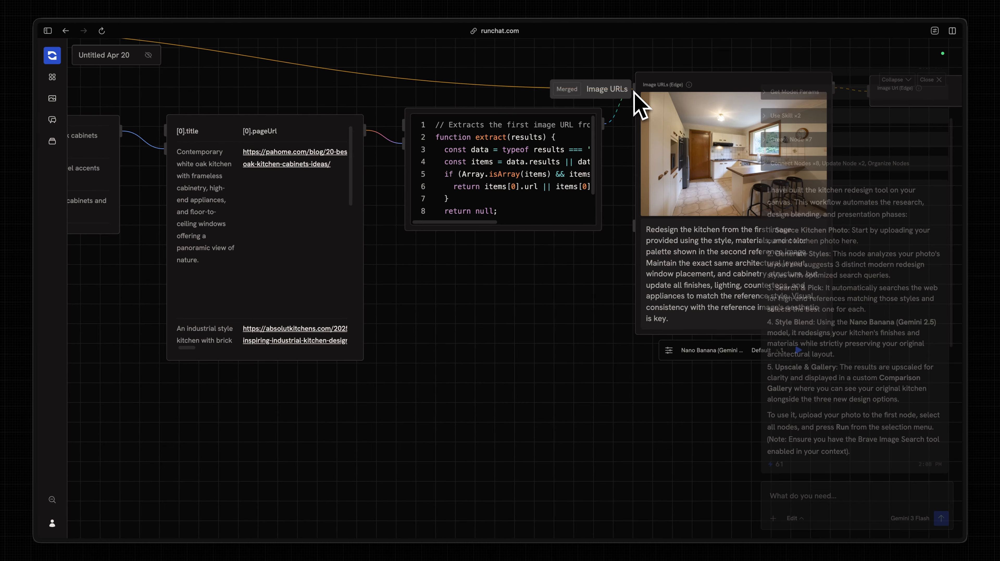
scroll(664, 134, right, 3)
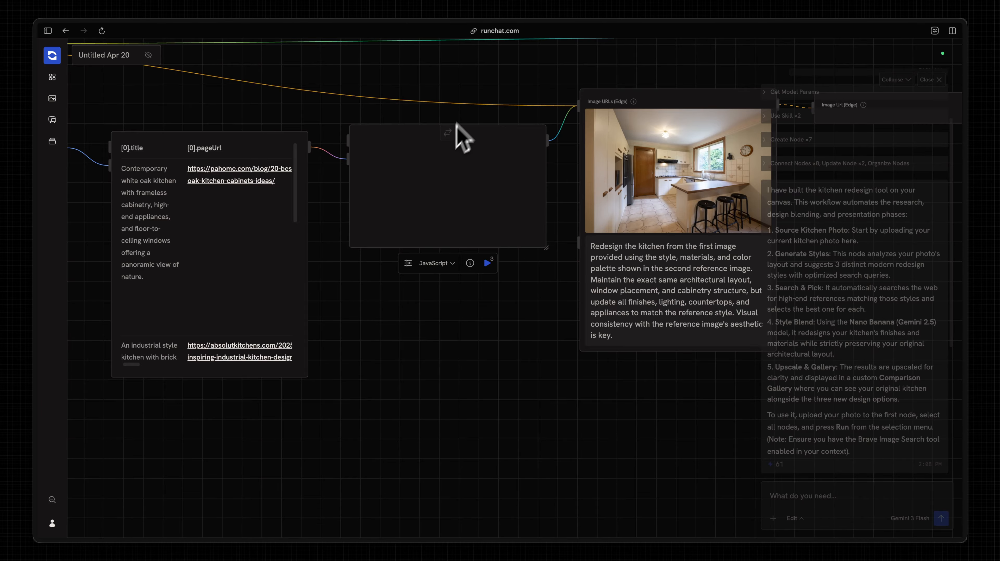
scroll(458, 122, right, 2)
scroll(457, 123, up, 1)
drag(377, 376, 289, 258)
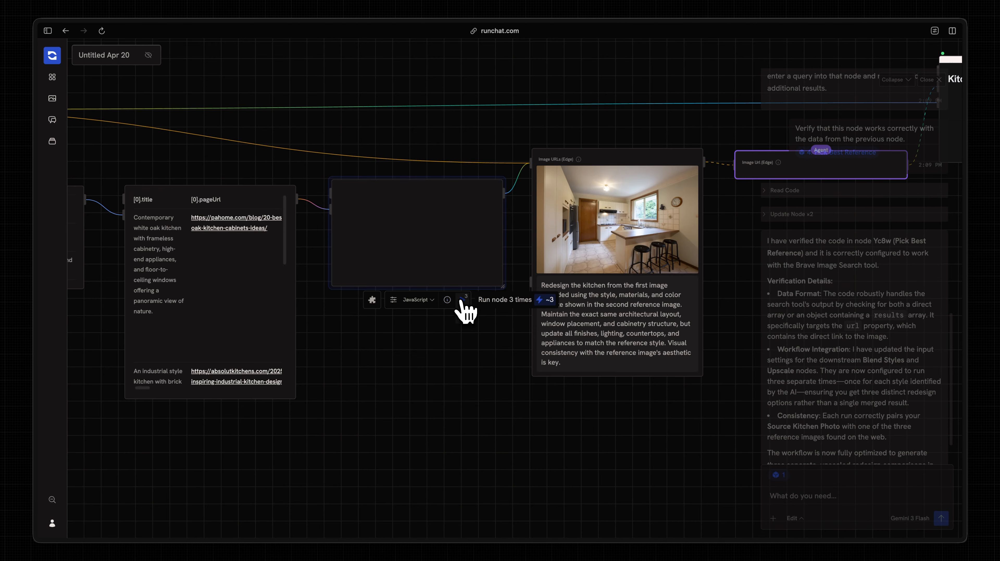
- Run the Pick Best Reference code three times, once per style, and inspect the results
click(462, 299)
click(475, 417)
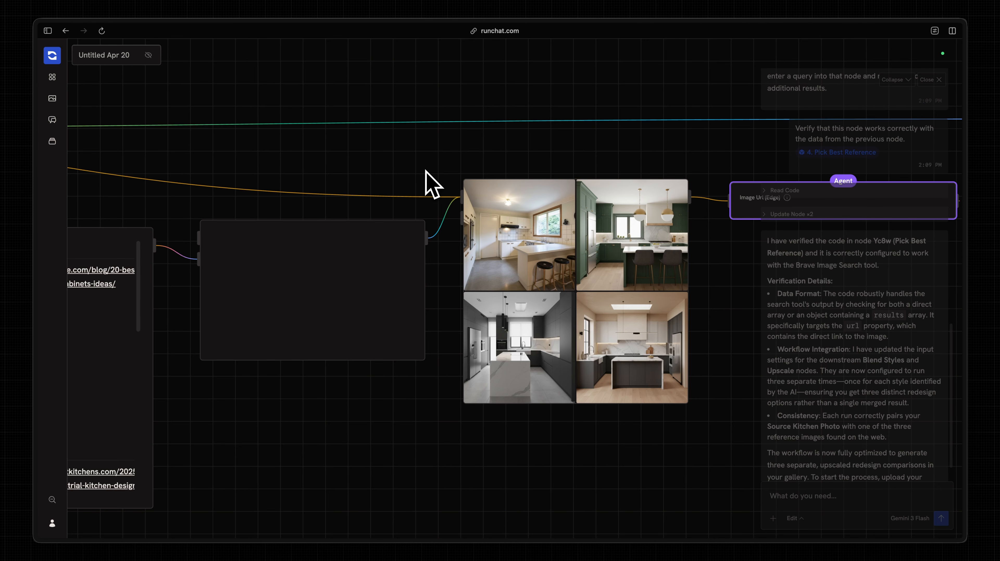
scroll(425, 170, up, 1)
scroll(425, 170, down, 3)
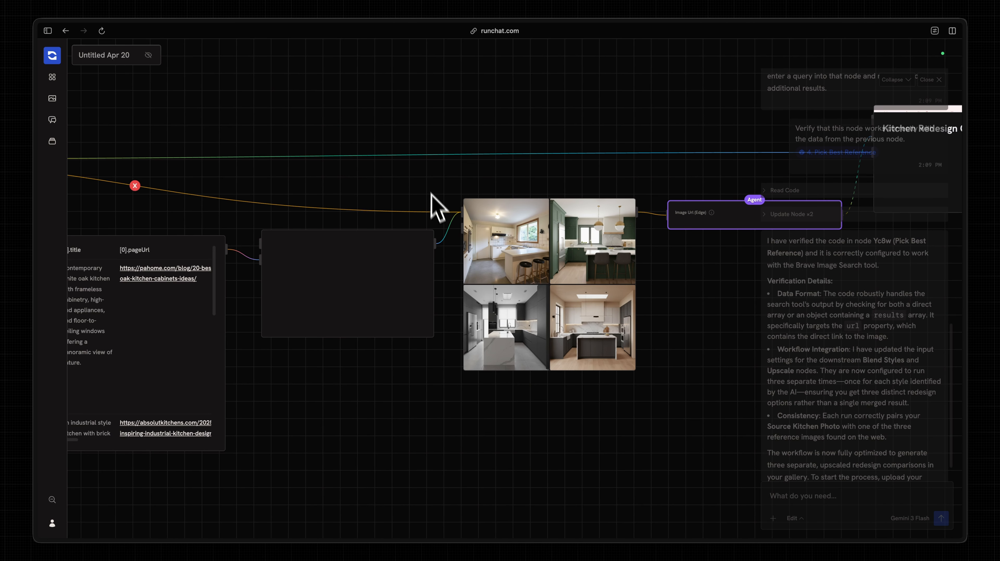
scroll(438, 207, up, 2)
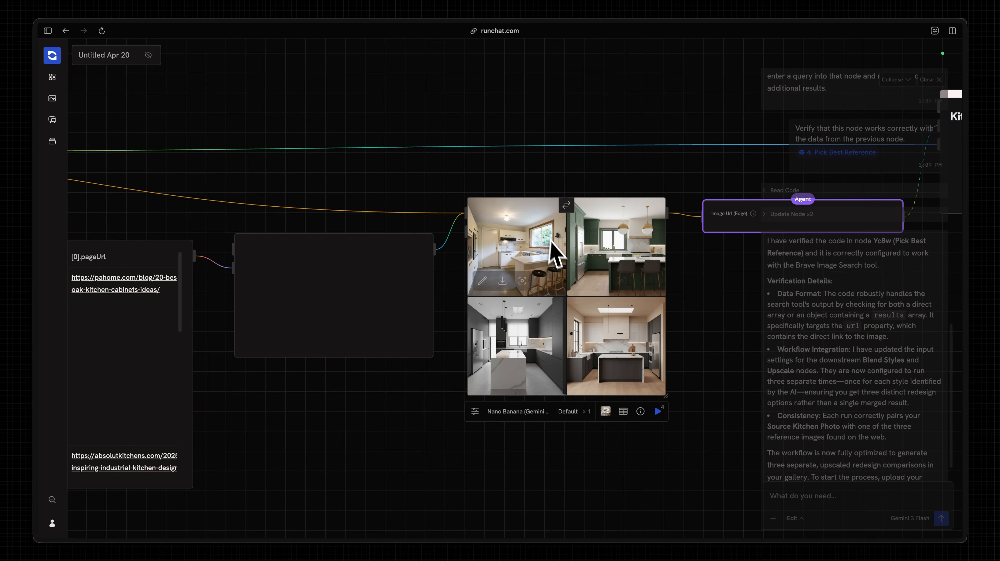
scroll(605, 281, up, 3)
scroll(394, 210, down, 5)
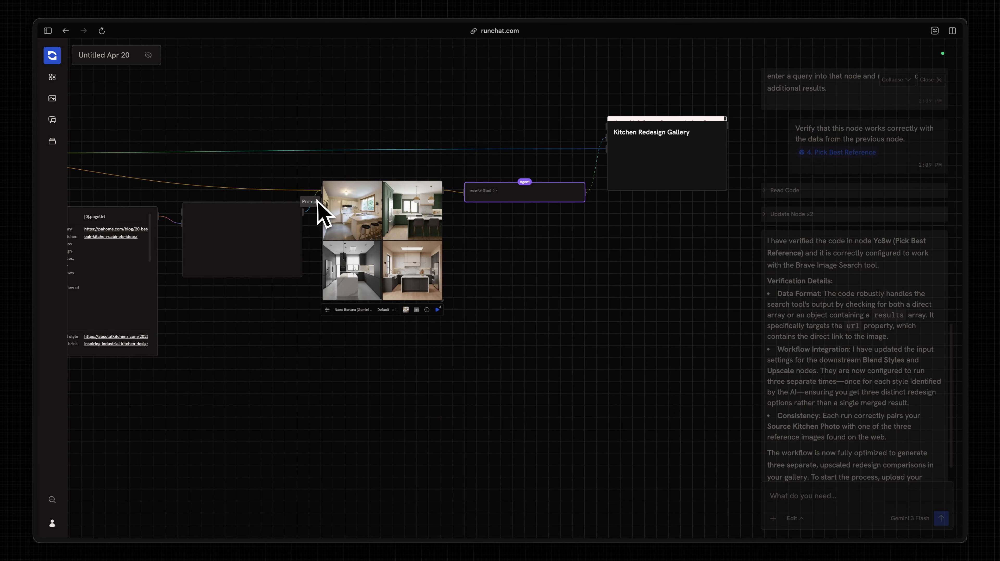
scroll(368, 212, up, 4)
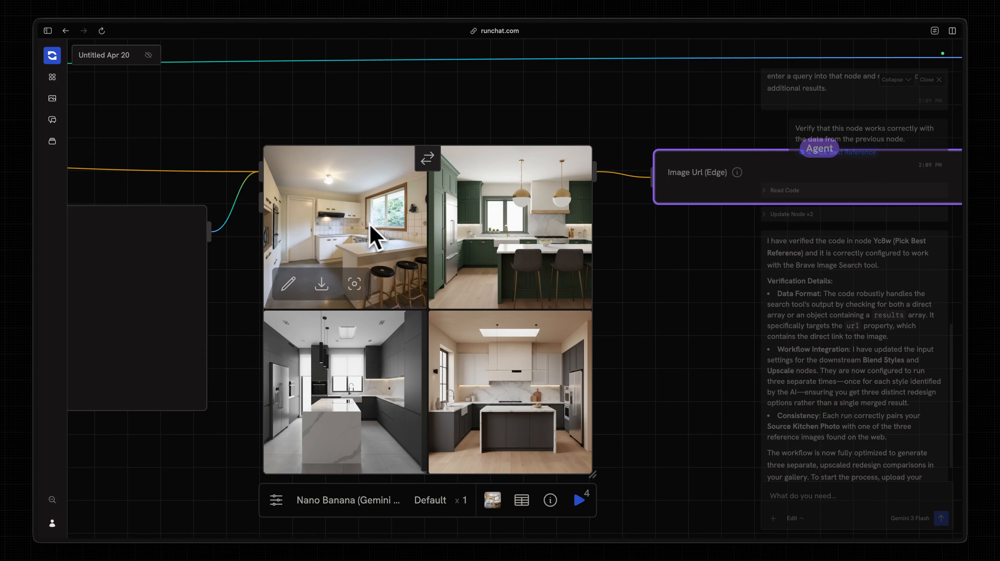
scroll(501, 239, down, 2)
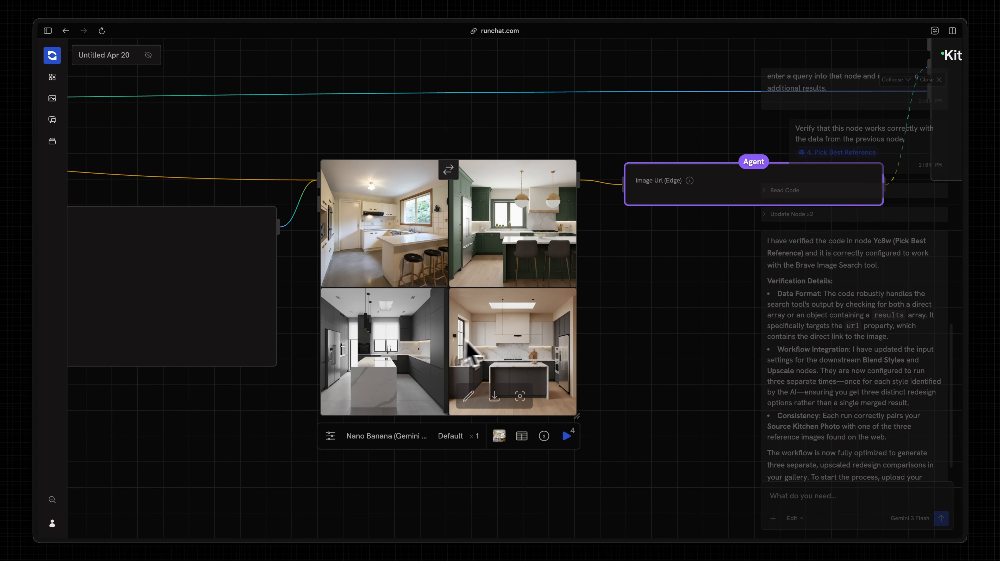
scroll(641, 341, down, 3)
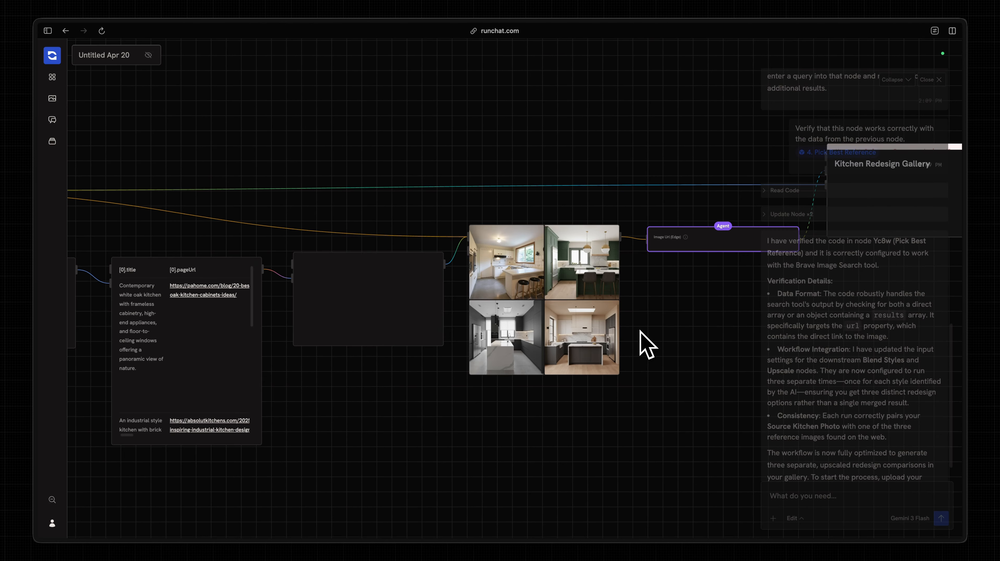
- Check the Each/Merge run mode on the Image URLs input, then review the four generated kitchens
mouse_move(197, 320)
scroll(640, 319, up, 3)
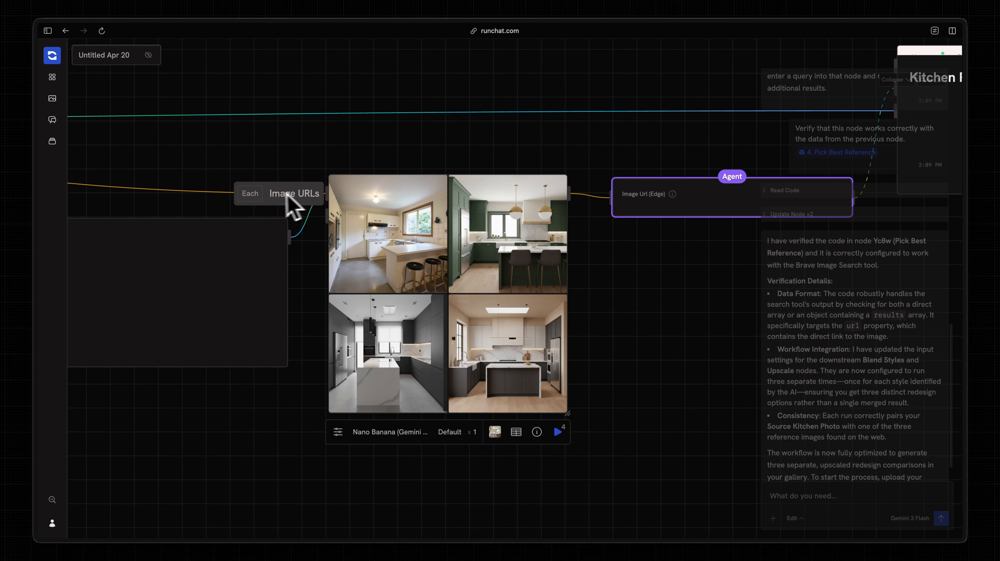
click(258, 194)
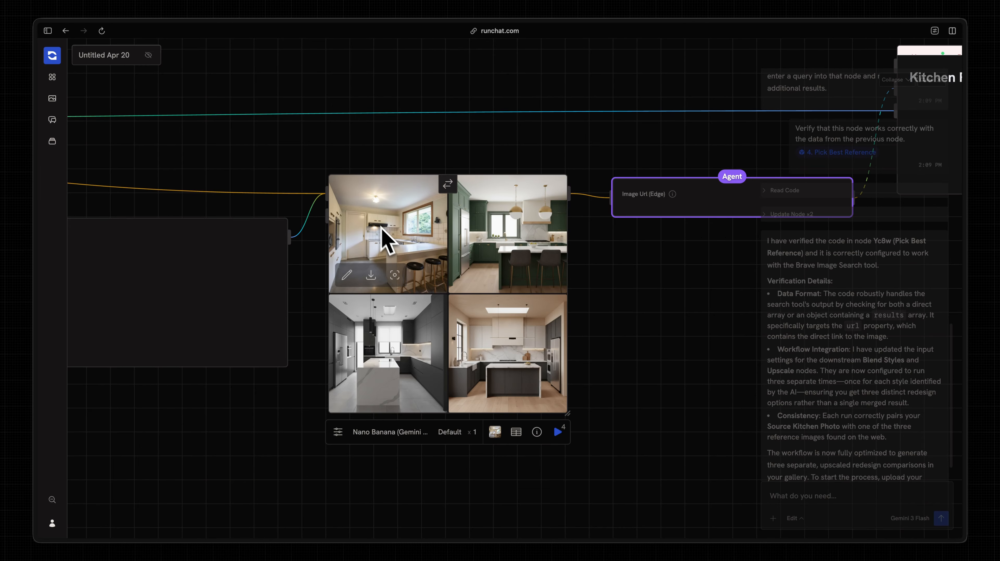
click(636, 277)
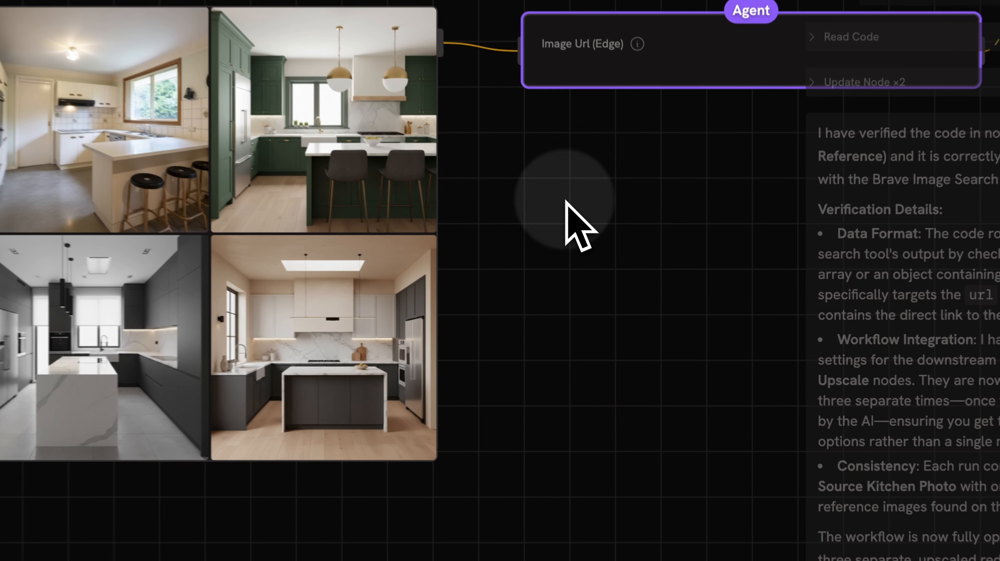
scroll(635, 277, down, 4)
scroll(594, 313, right, 3)
scroll(590, 314, down, 2)
scroll(511, 252, left, 2)
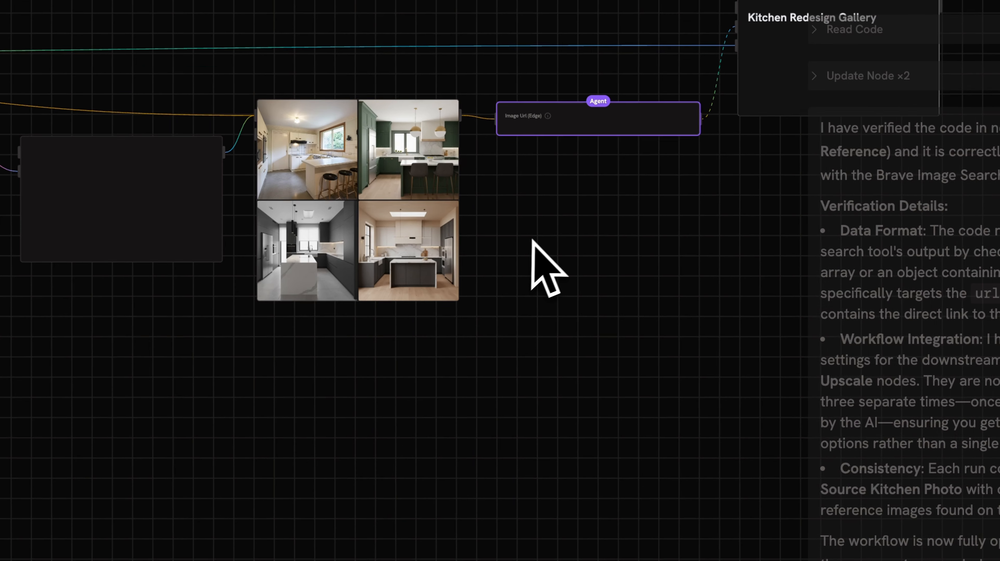
scroll(537, 237, down, 3)
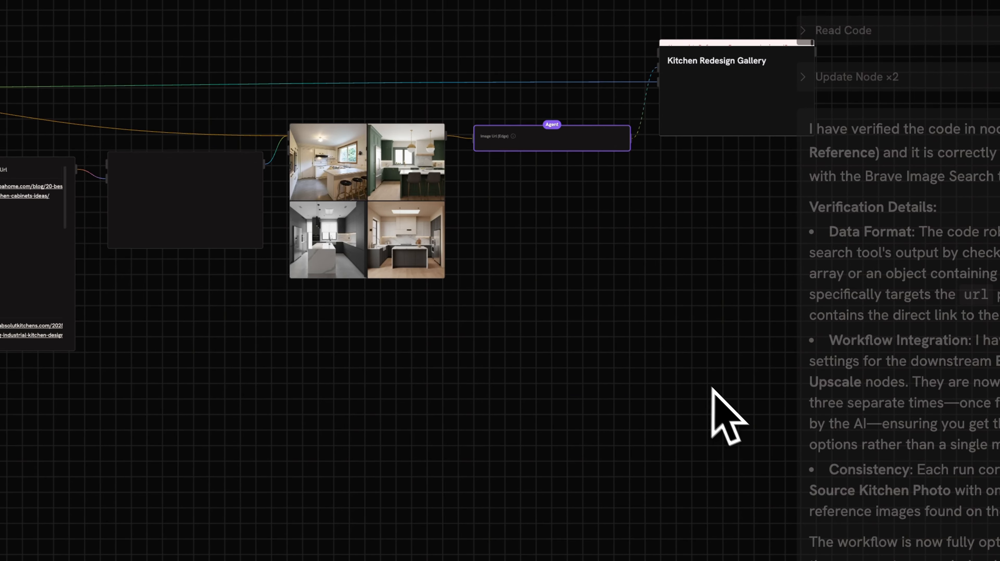
- Marquee-select every pipeline node from the source photo to the generated images, redoing the selection once
drag(725, 398, 382, 118)
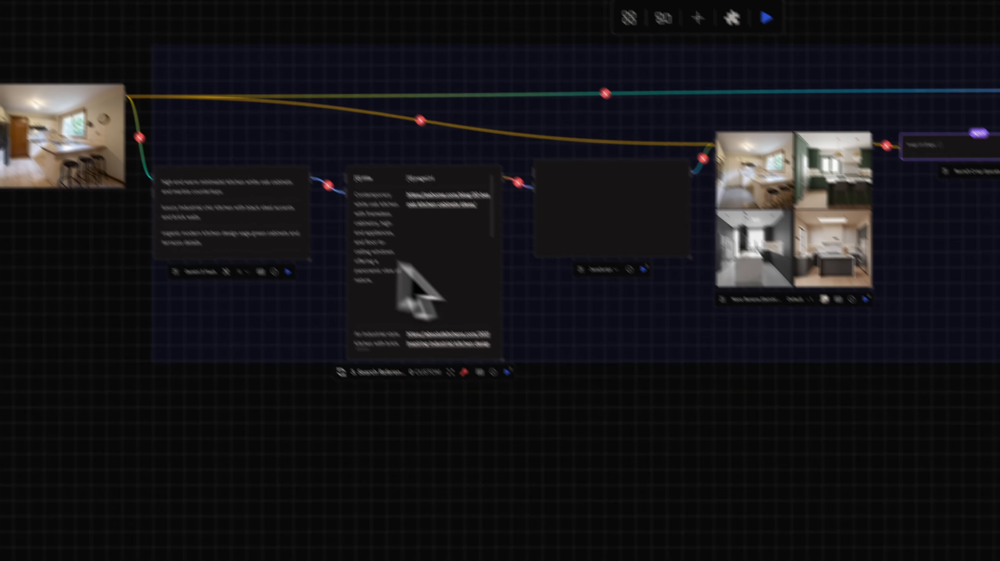
click(577, 373)
drag(718, 398, 270, 187)
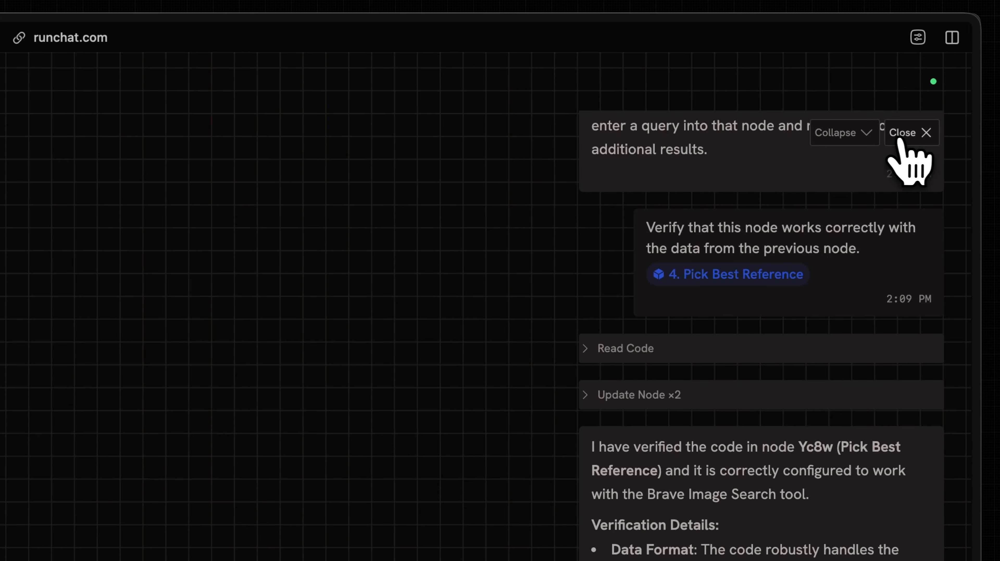
- Request a style reference Import node and a Nano Banana Pro Create node restyling the kitchen photo
click(901, 134)
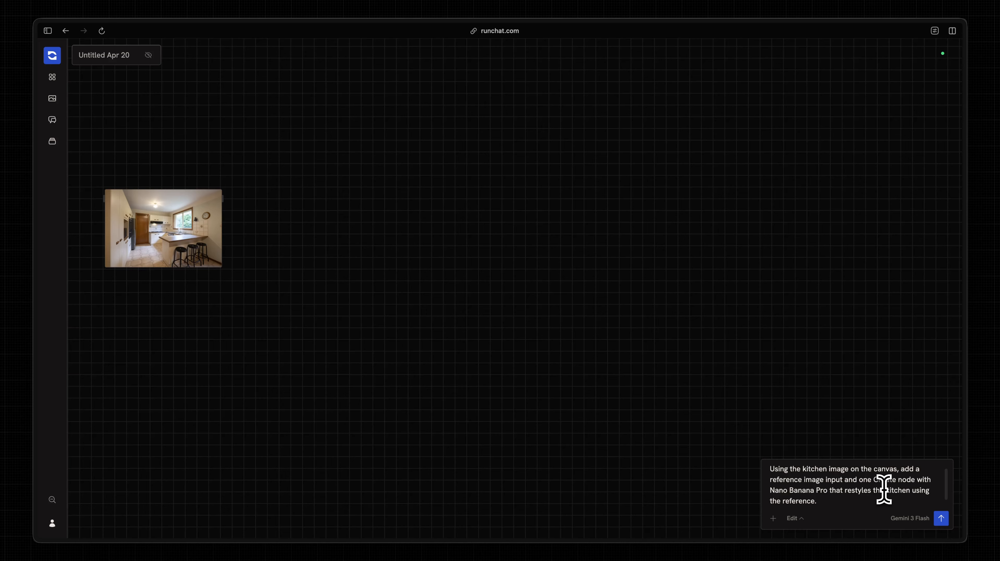
key(Return)
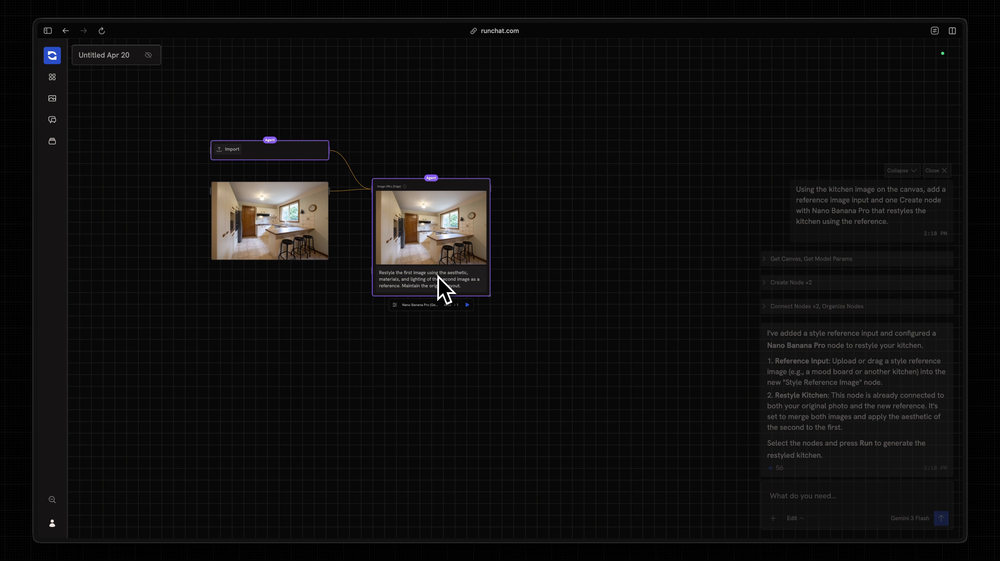
- Scroll the canvas to view the new 3-result kitchen image search feeding Nano Banana Pro
scroll(348, 217, up, 5)
scroll(393, 253, left, 1)
scroll(393, 254, up, 1)
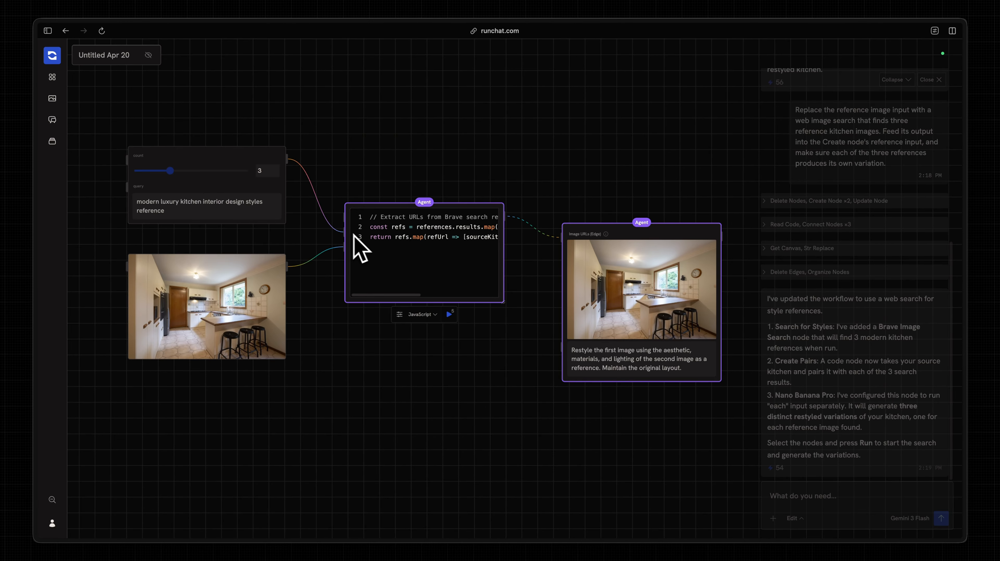
- Run the kitchen reference image search, then run the image-pairing code node
click(371, 243)
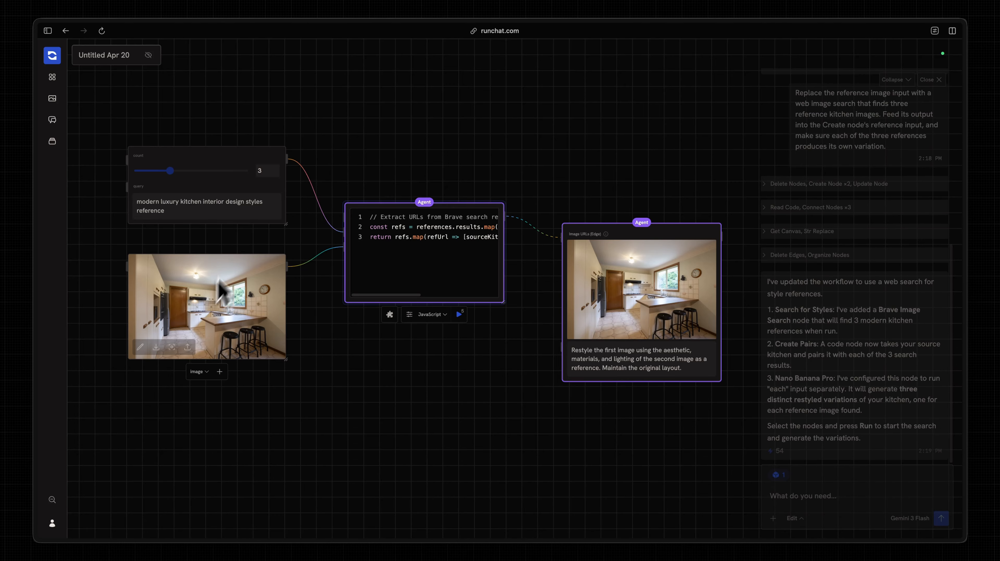
click(266, 236)
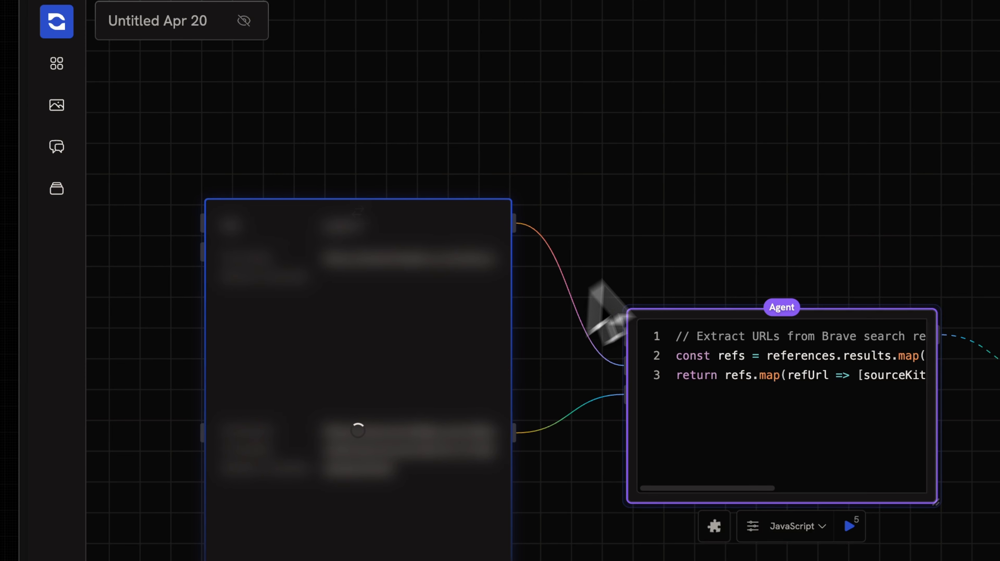
scroll(699, 203, down, 1)
scroll(703, 201, up, 3)
drag(453, 462, 480, 118)
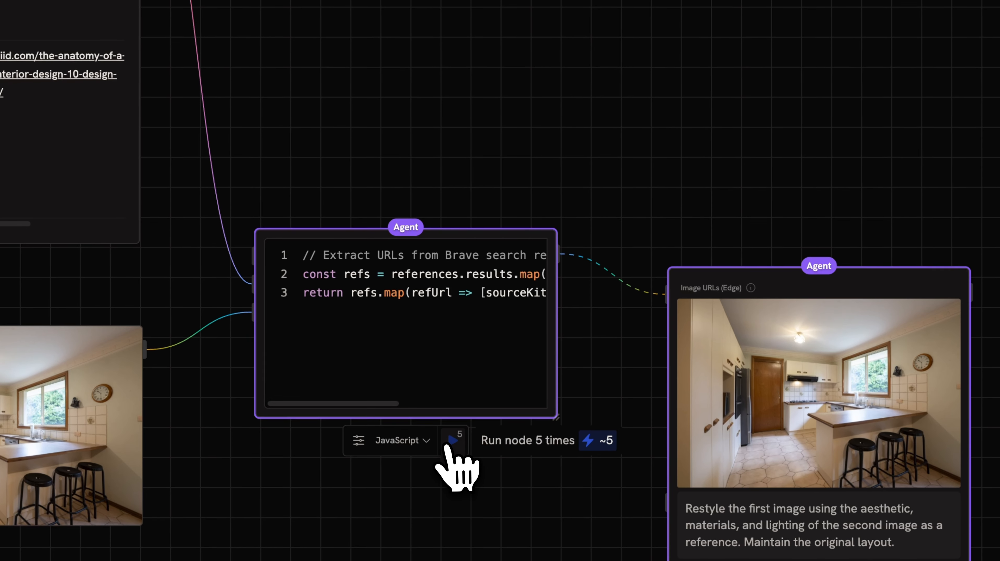
click(452, 440)
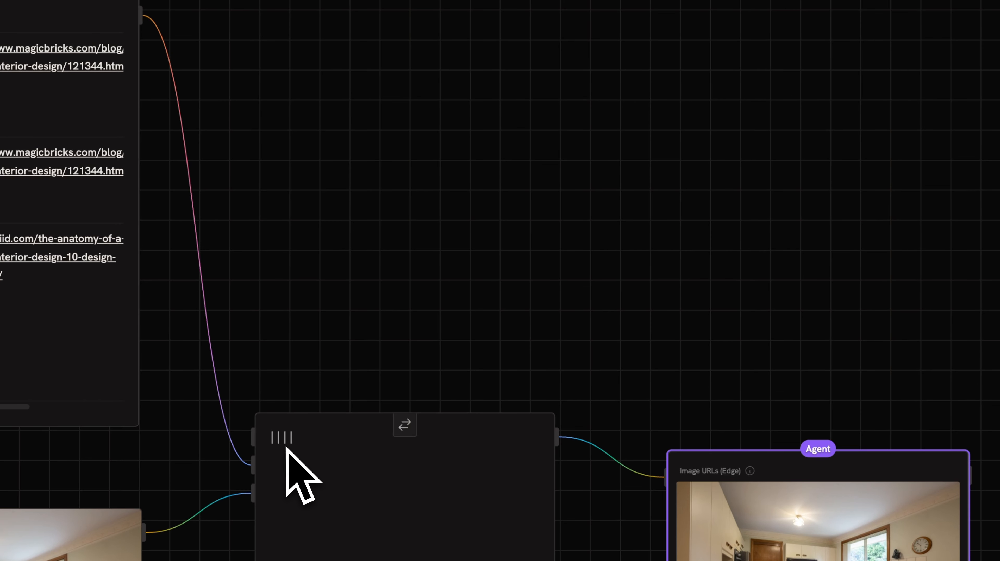
- Delete the stray new node, switch the assistant to Claude Opus 4.6, and select the search, image and code nodes
drag(559, 439, 685, 134)
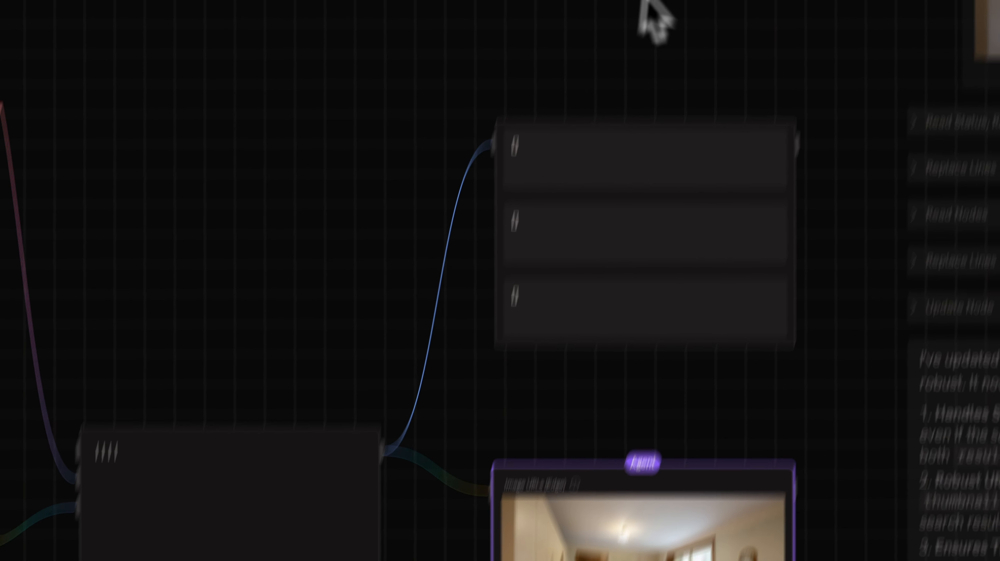
click(505, 237)
key(Delete)
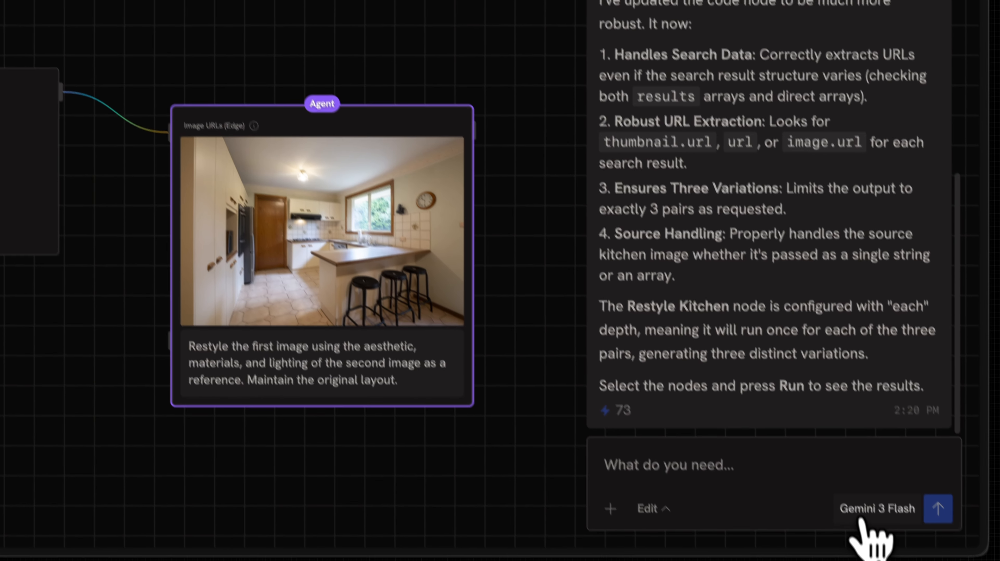
click(864, 511)
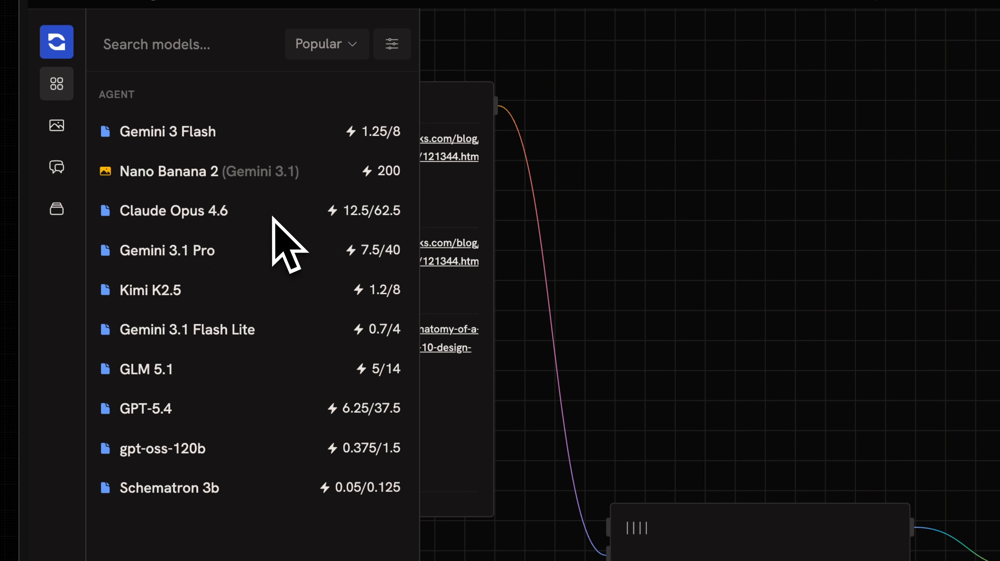
click(814, 367)
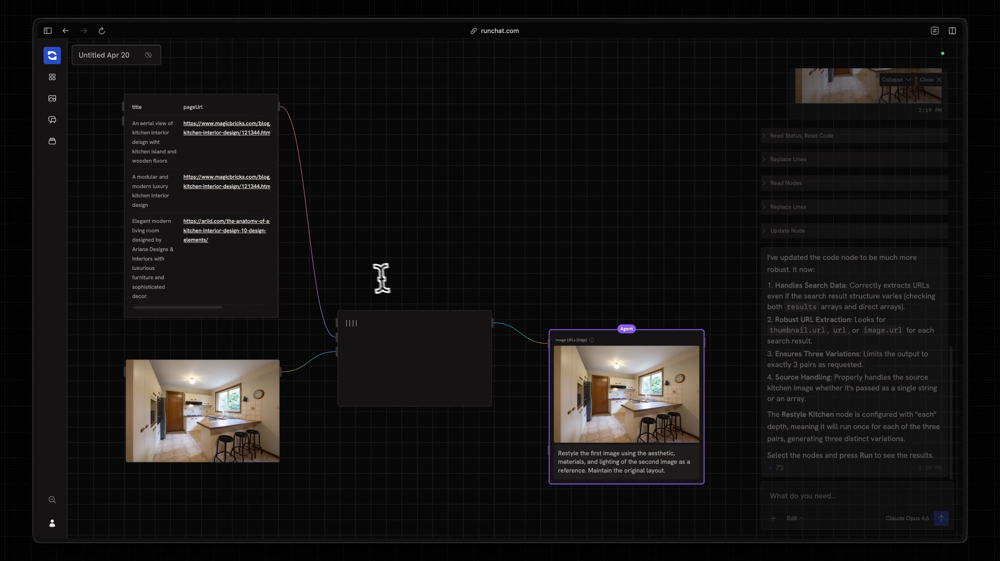
drag(381, 278, 244, 393)
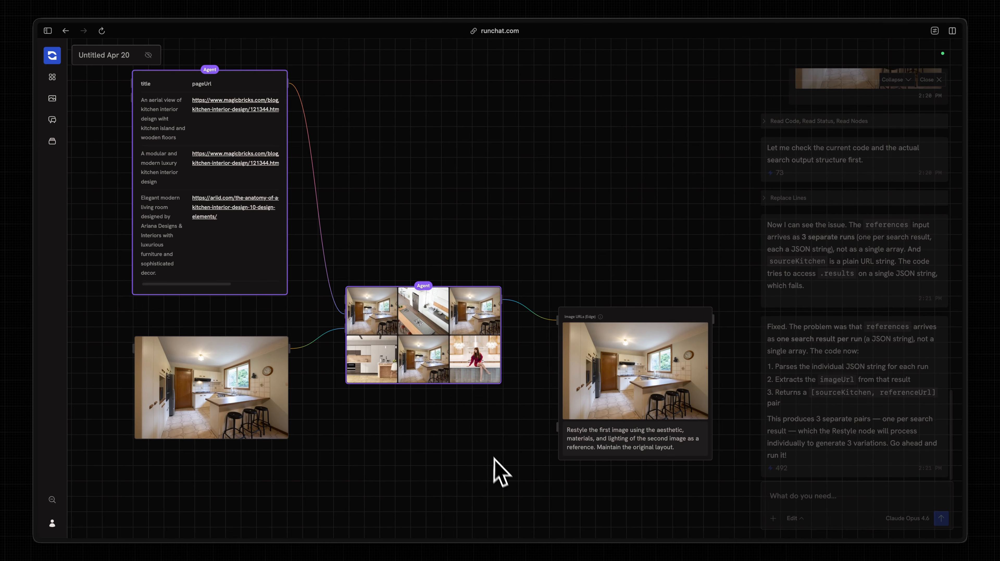
scroll(457, 433, up, 3)
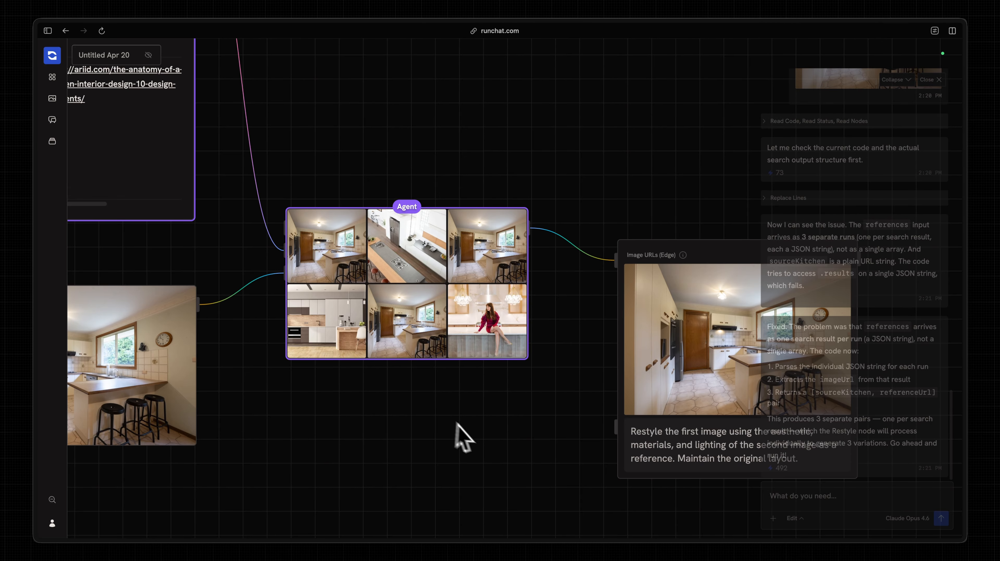
scroll(538, 424, down, 2)
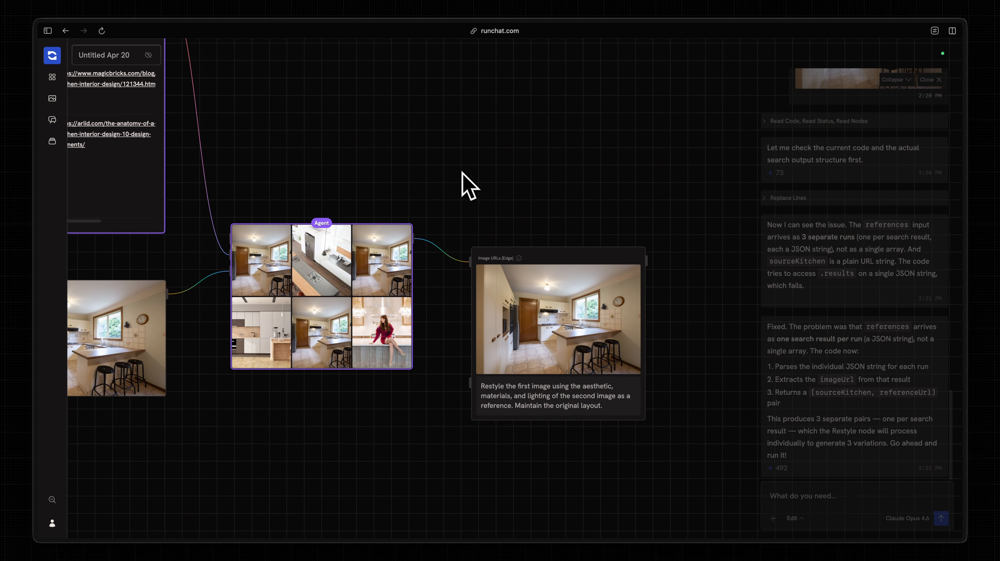
mouse_move(221, 355)
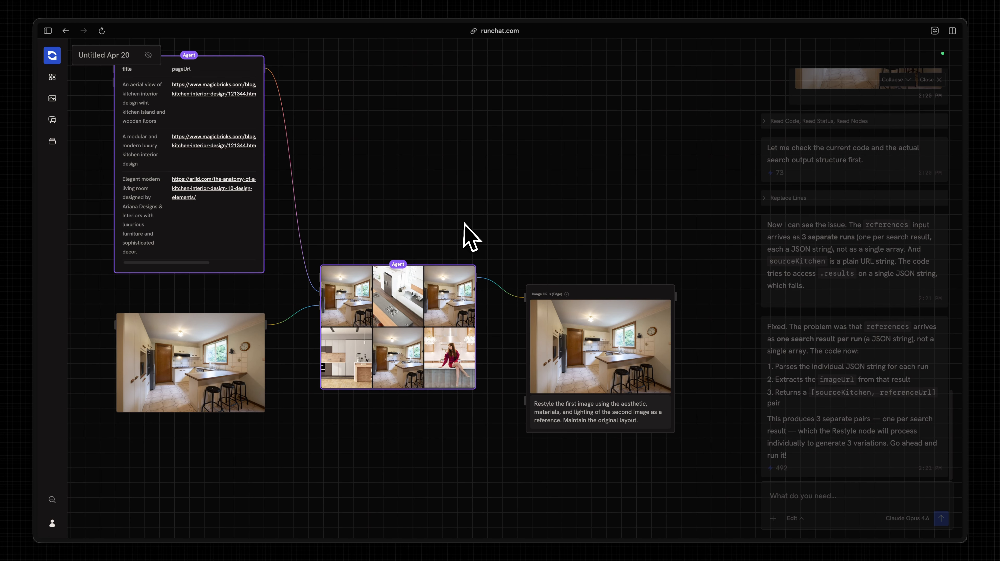
scroll(464, 223, right, 2)
scroll(464, 223, down, 1)
scroll(561, 393, up, 2)
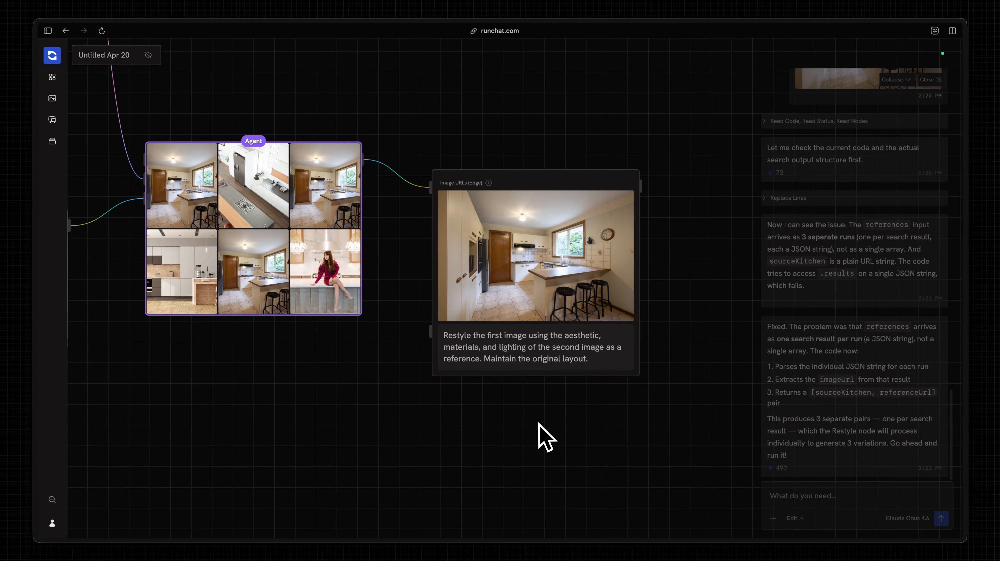
- Set the restyle node to Nano Banana 2 and run it to generate the kitchen variations
click(521, 400)
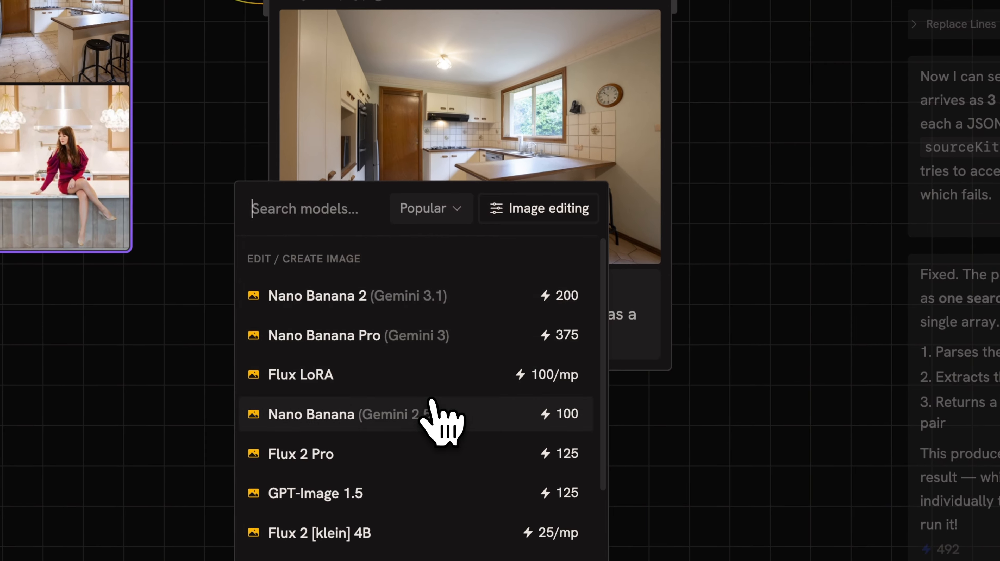
click(425, 295)
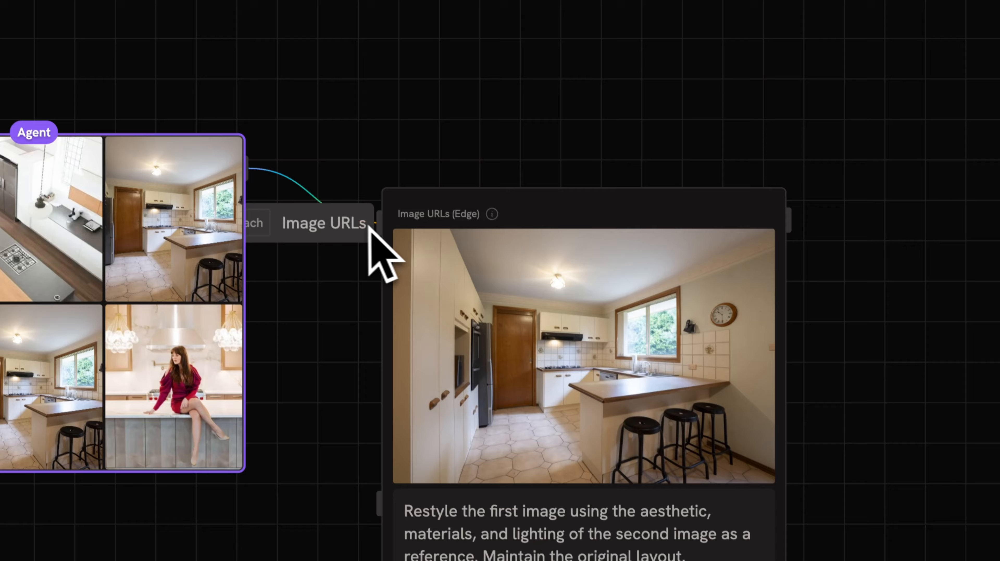
drag(369, 227, 512, 222)
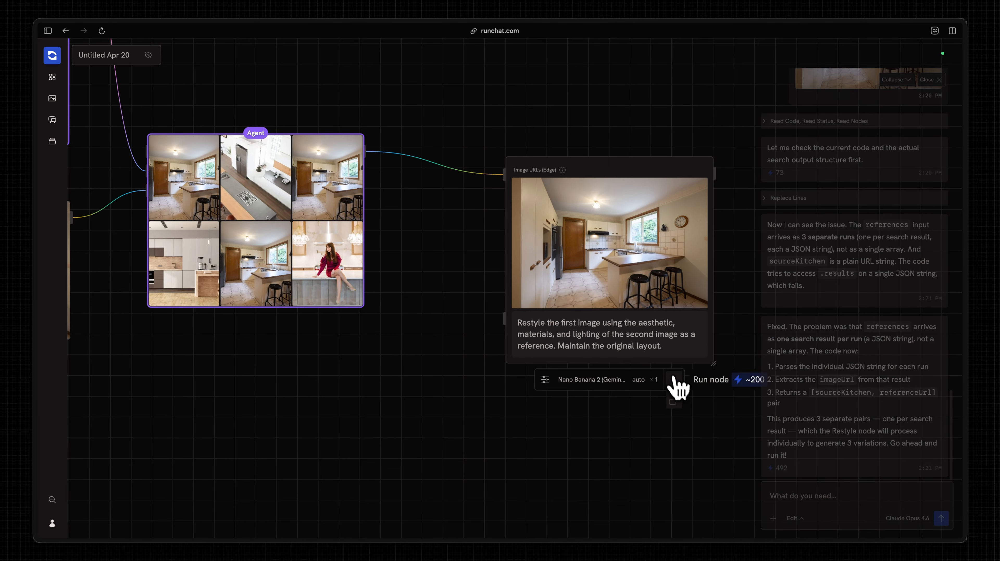
click(673, 380)
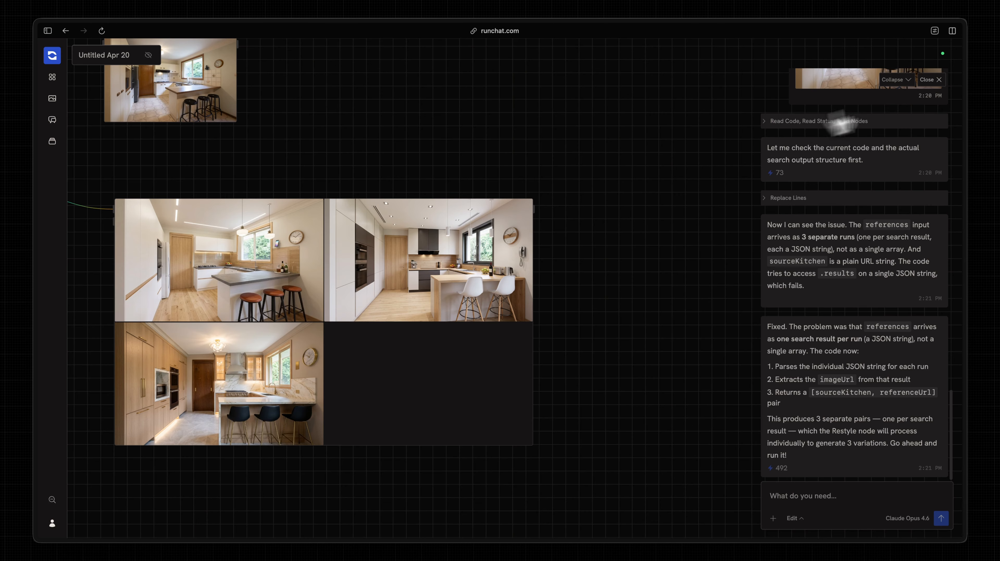
- Close the chat panel and enlarge the original kitchen photo to about triple size
click(931, 79)
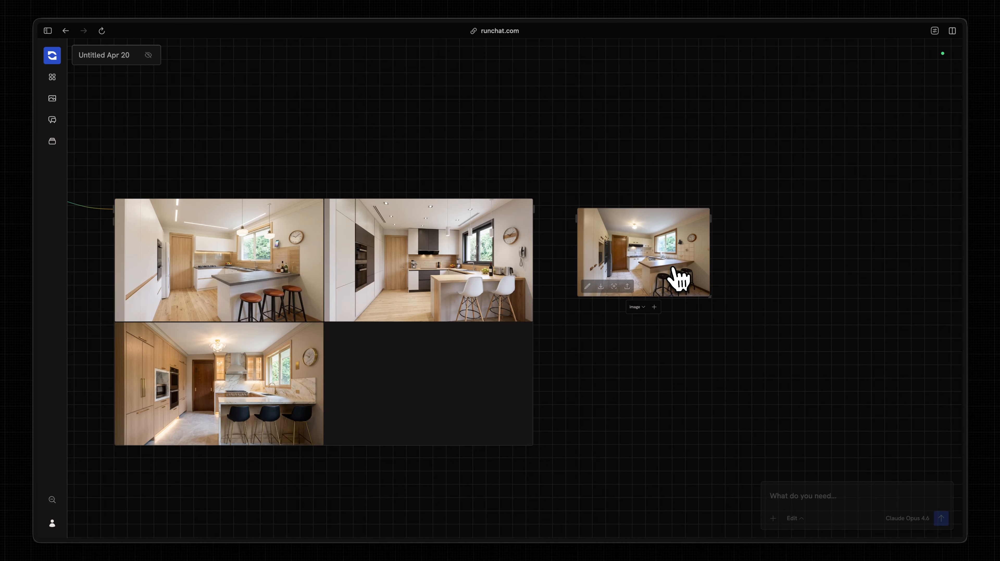
drag(709, 301, 921, 445)
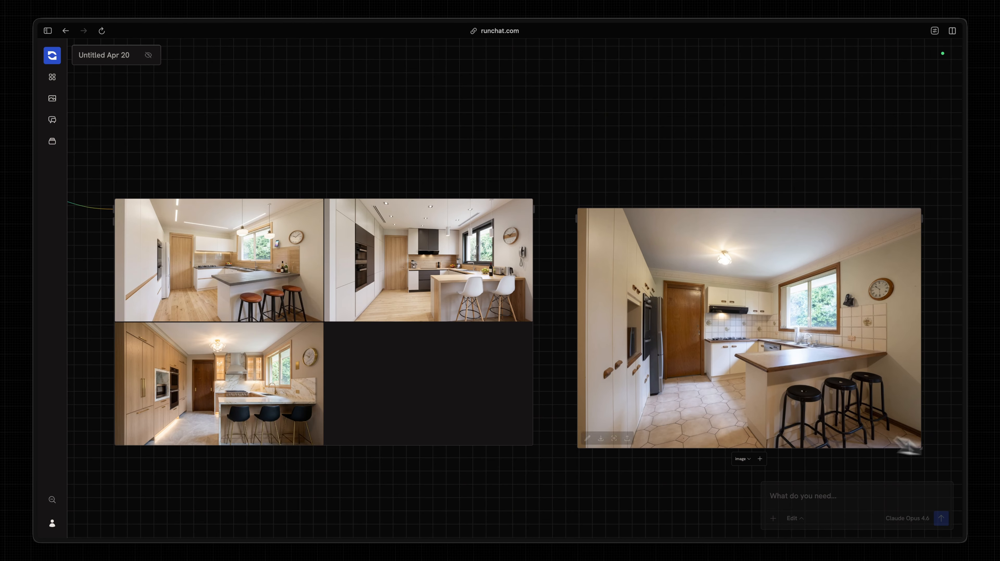
scroll(402, 414, down, 2)
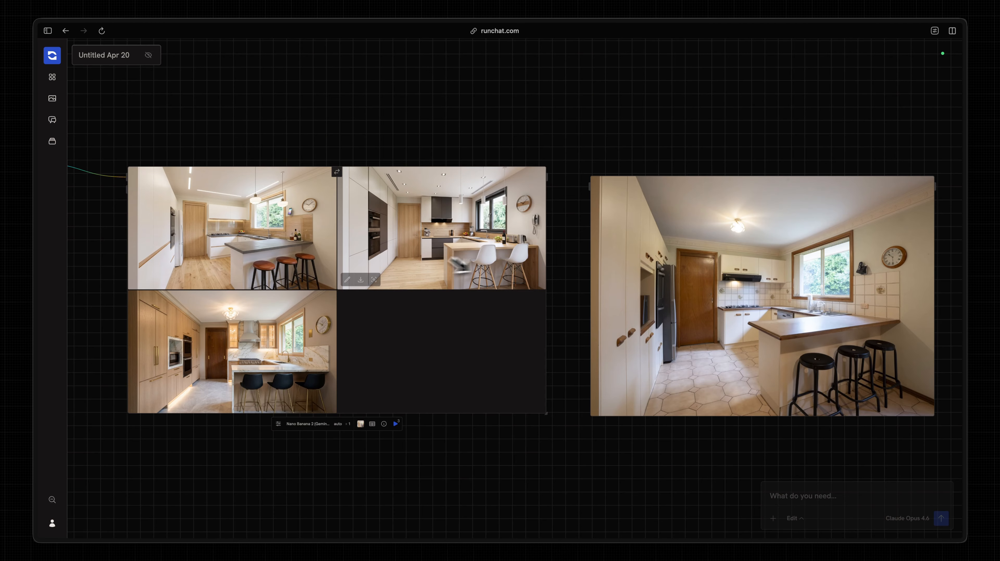
scroll(500, 236, down, 3)
scroll(500, 237, left, 4)
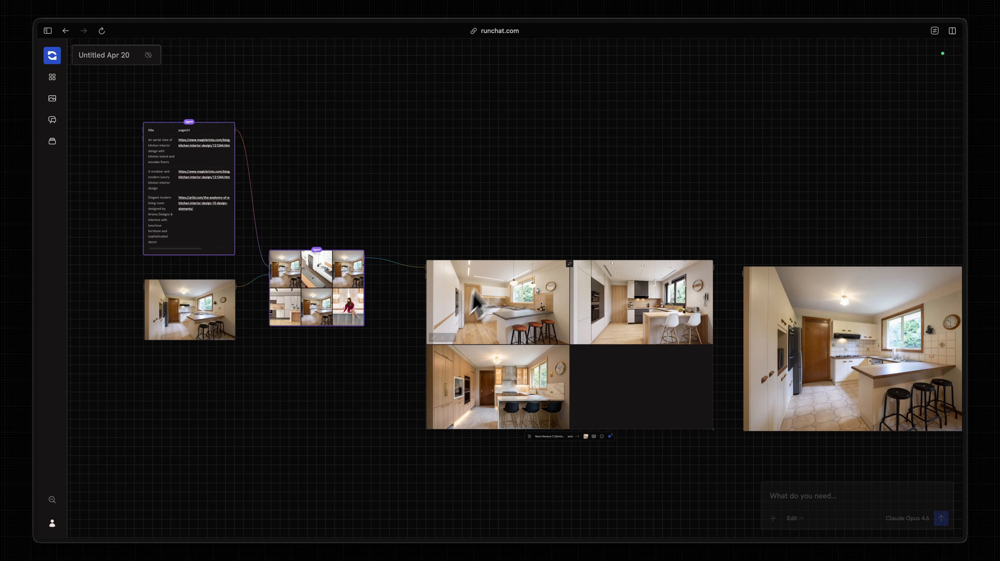
scroll(417, 233, right, 2)
scroll(417, 233, down, 1)
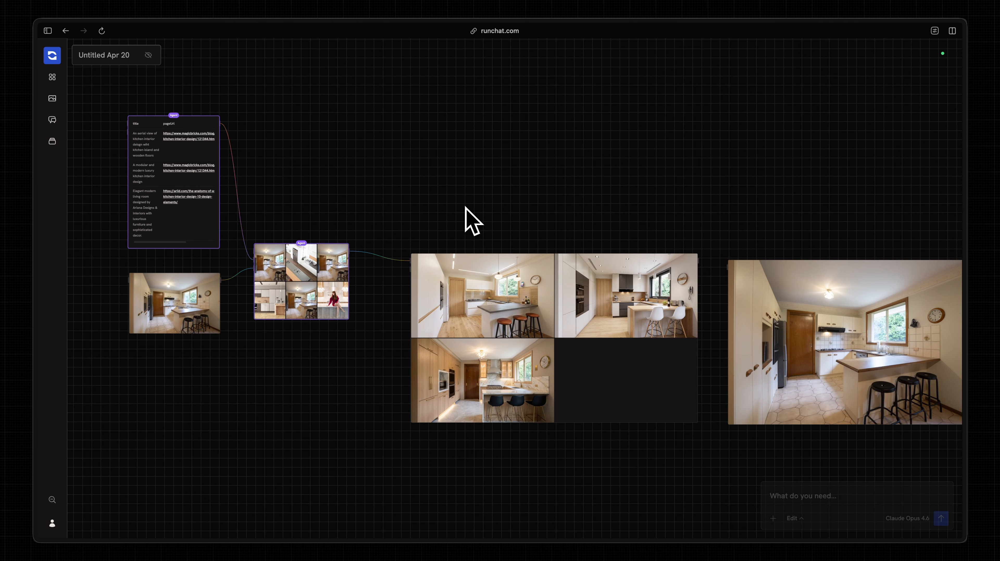
scroll(465, 207, right, 5)
scroll(466, 207, up, 2)
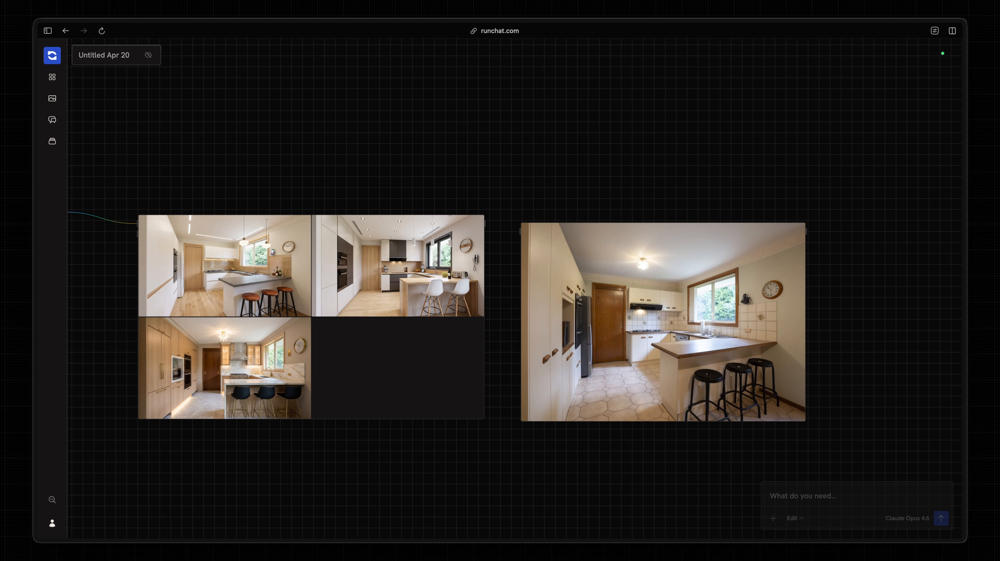